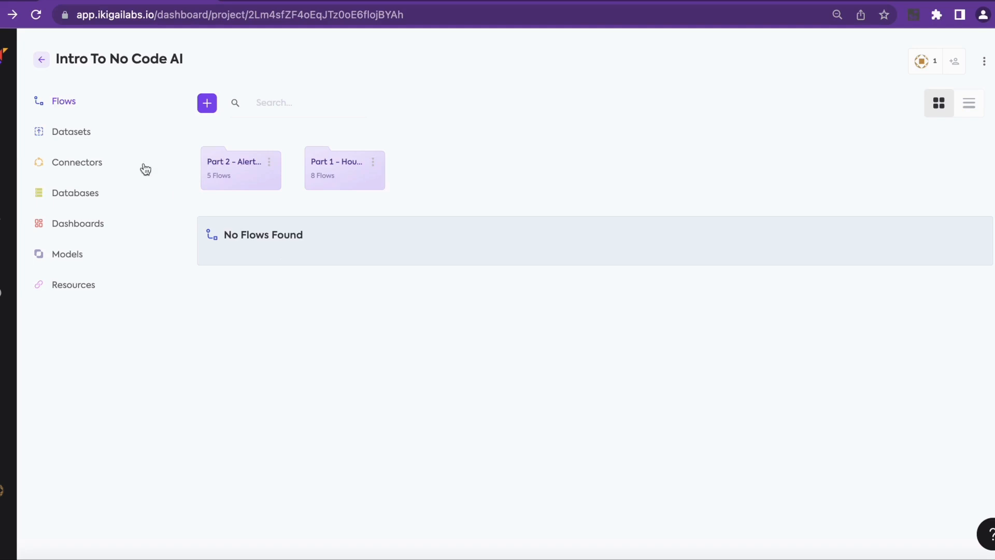
Create a chart from the Predictions Output dataset named "Bar chart for predictions vs LSTAT"
{"action": "left_click", "coordinate": [87, 141]}
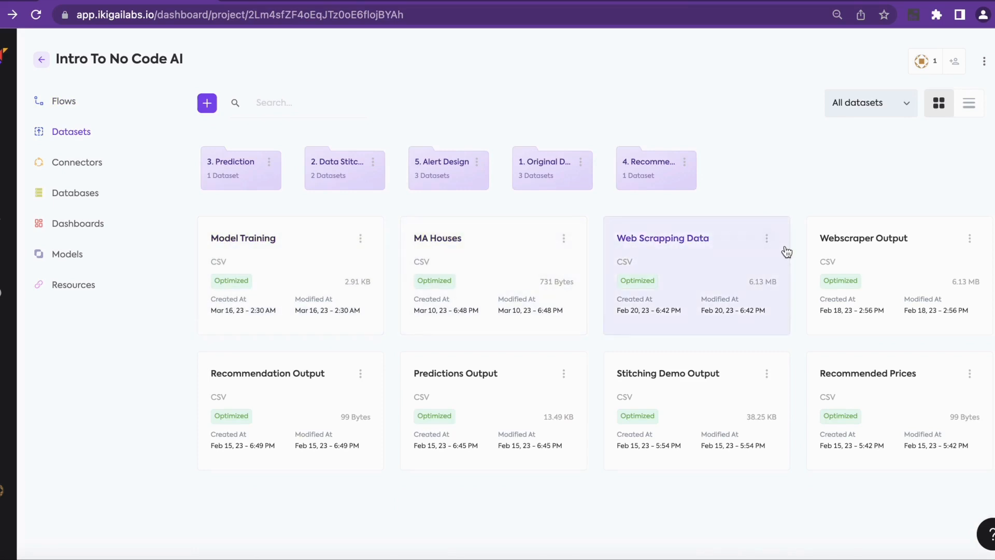
{"action": "left_click", "coordinate": [564, 374]}
{"action": "left_click", "coordinate": [543, 449]}
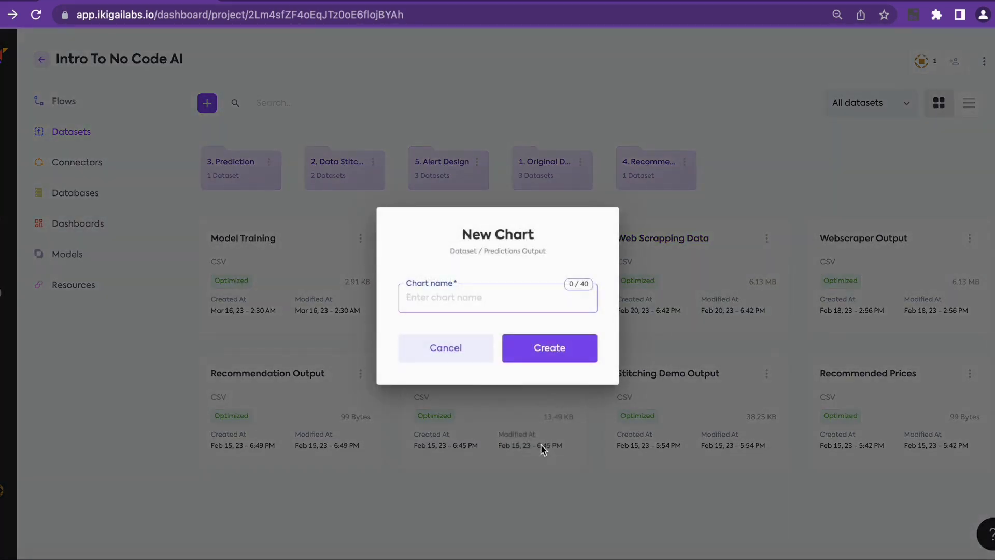
{"action": "type", "text": "Ba"}
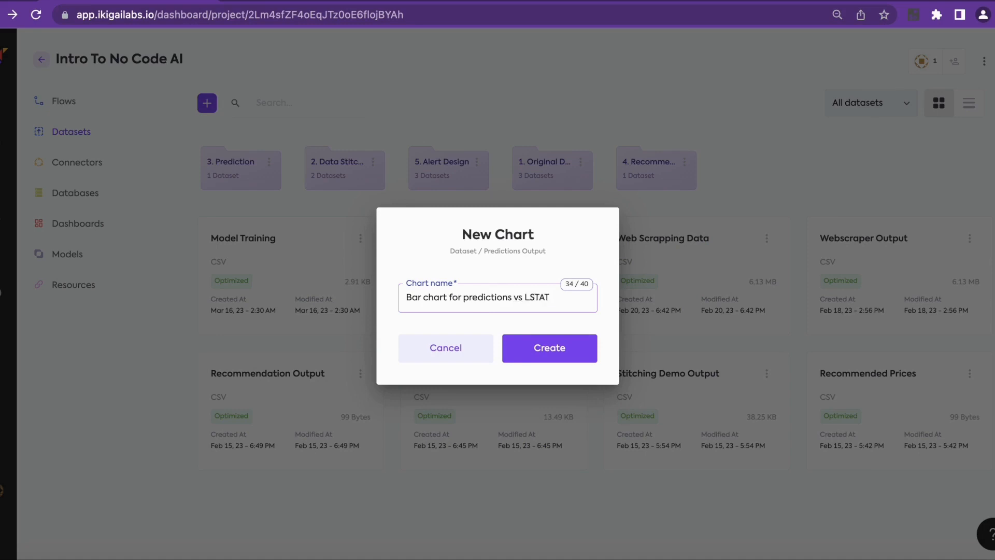
{"action": "left_click", "coordinate": [578, 356]}
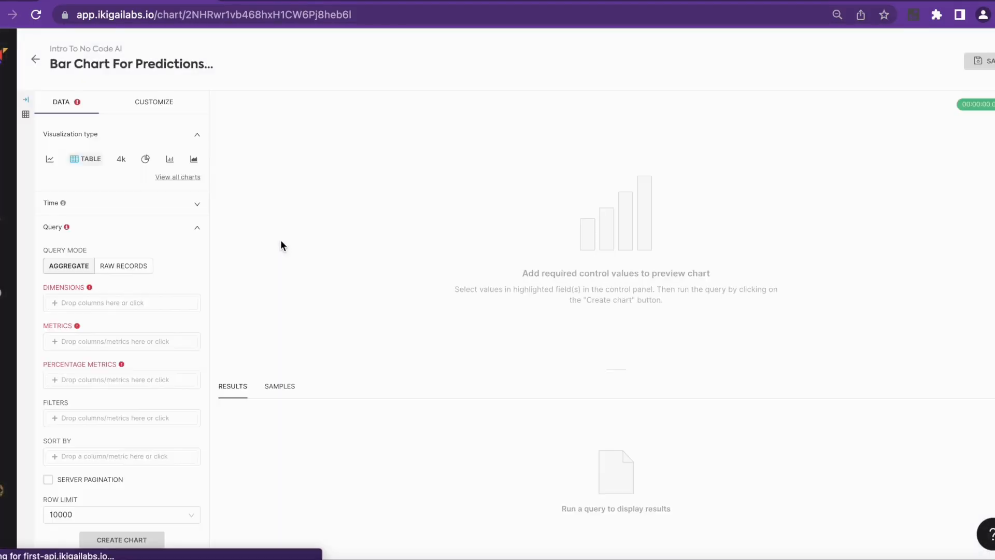
Search all visualization types for "bar" and set the chart's type to Bar Chart
{"action": "left_click", "coordinate": [165, 178]}
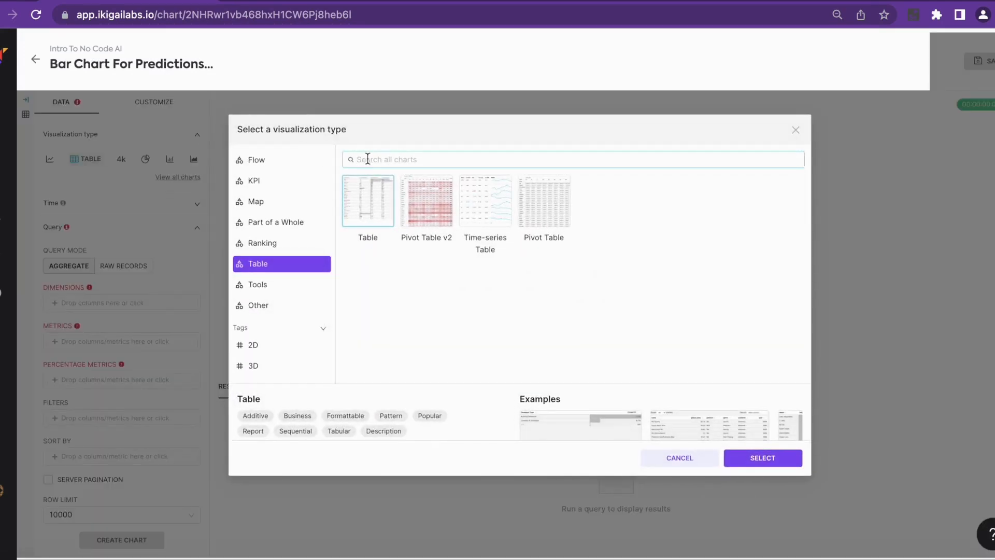
{"action": "scroll", "coordinate": [287, 208], "scroll_direction": "up", "scroll_amount": 4}
{"action": "left_click", "coordinate": [273, 162]}
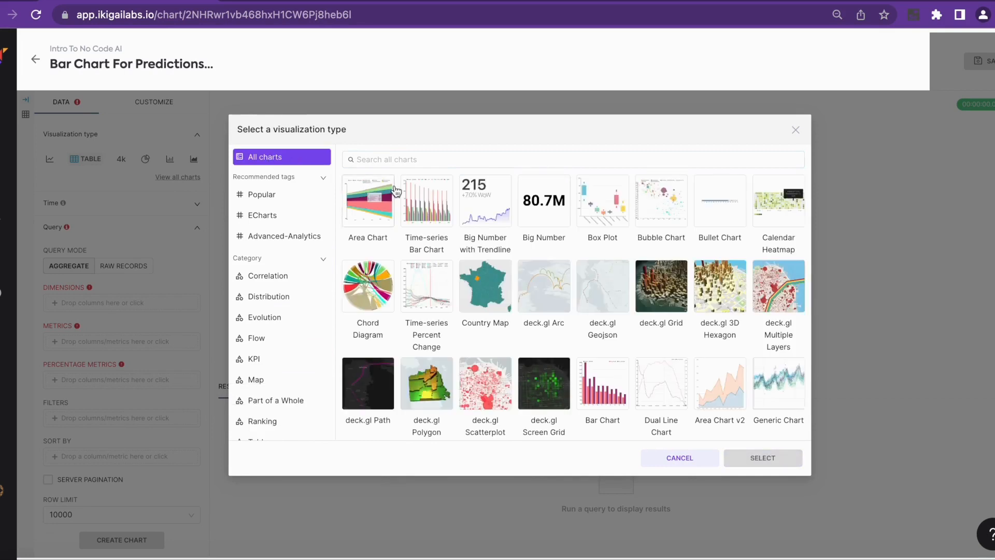
{"action": "scroll", "coordinate": [434, 321], "scroll_direction": "down", "scroll_amount": 5}
{"action": "scroll", "coordinate": [436, 290], "scroll_direction": "up", "scroll_amount": 5}
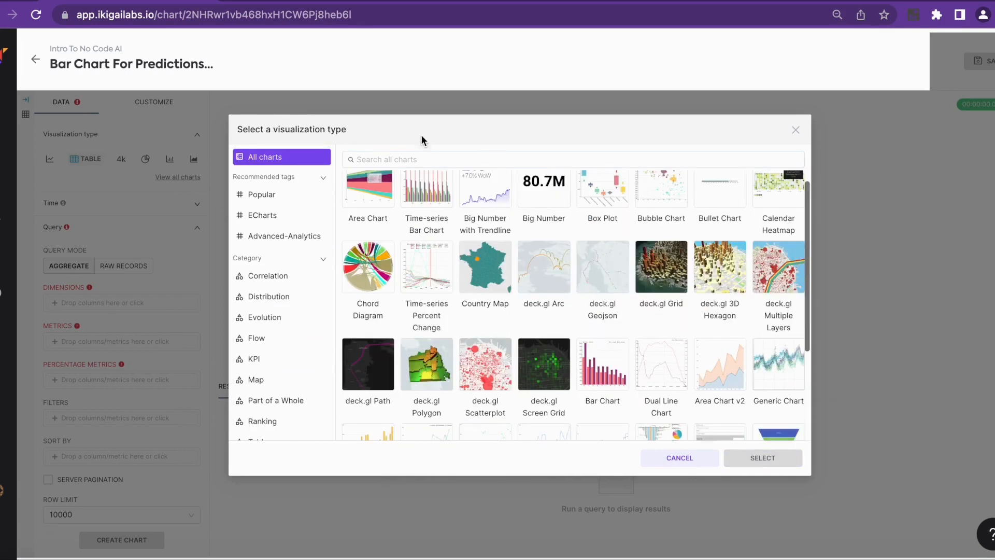
{"action": "left_click", "coordinate": [414, 153]}
{"action": "type", "text": "bar"}
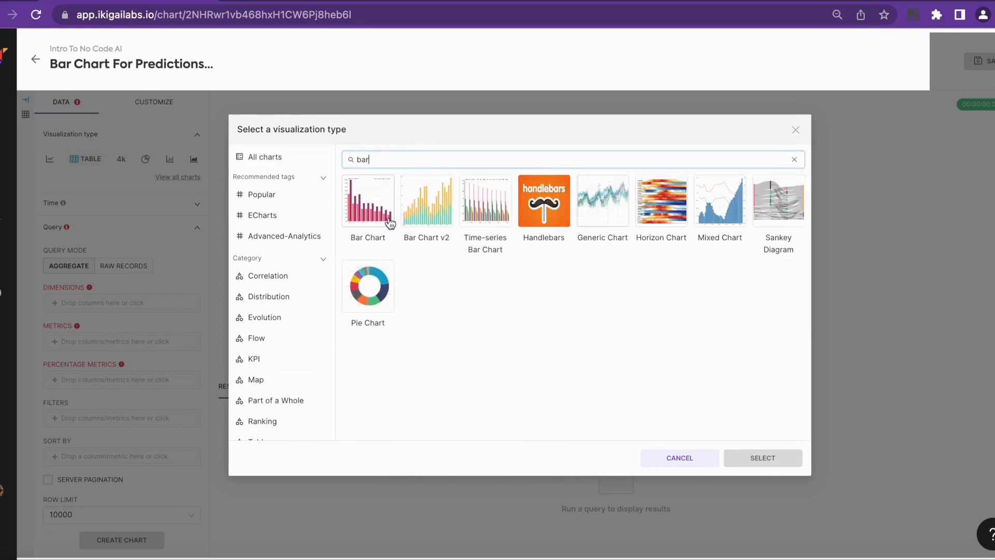
{"action": "left_click", "coordinate": [377, 217]}
{"action": "left_click", "coordinate": [746, 462]}
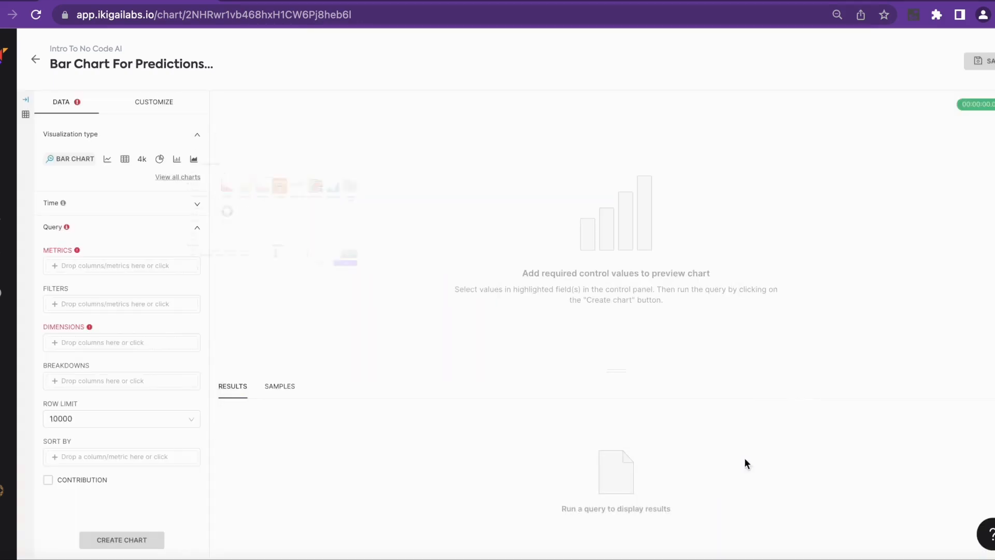
Add a simple metric with the SUM of the MEDV column, named "Actual Prices"
{"action": "left_click", "coordinate": [119, 274]}
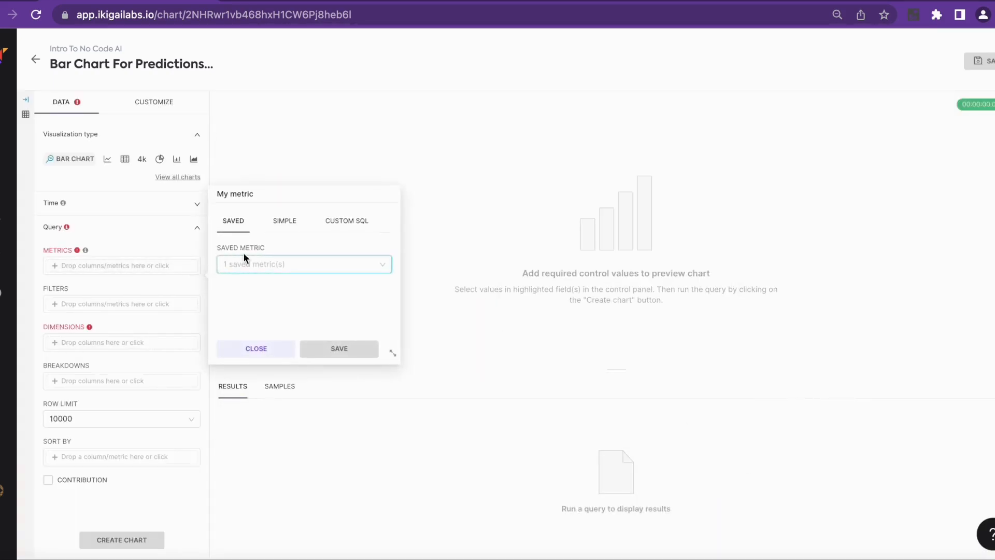
{"action": "left_click", "coordinate": [272, 228]}
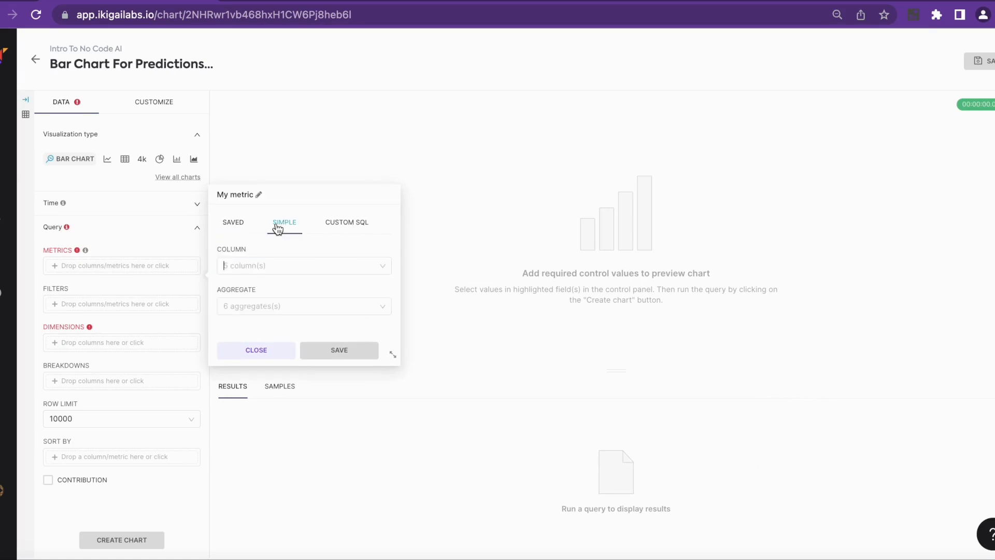
{"action": "left_click", "coordinate": [270, 273]}
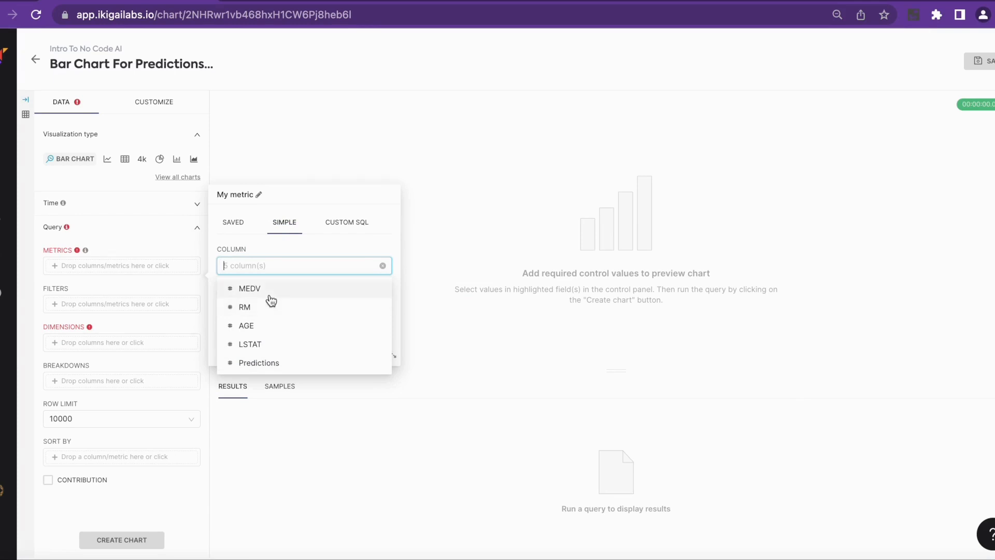
{"action": "left_click", "coordinate": [270, 290]}
{"action": "left_click", "coordinate": [262, 308]}
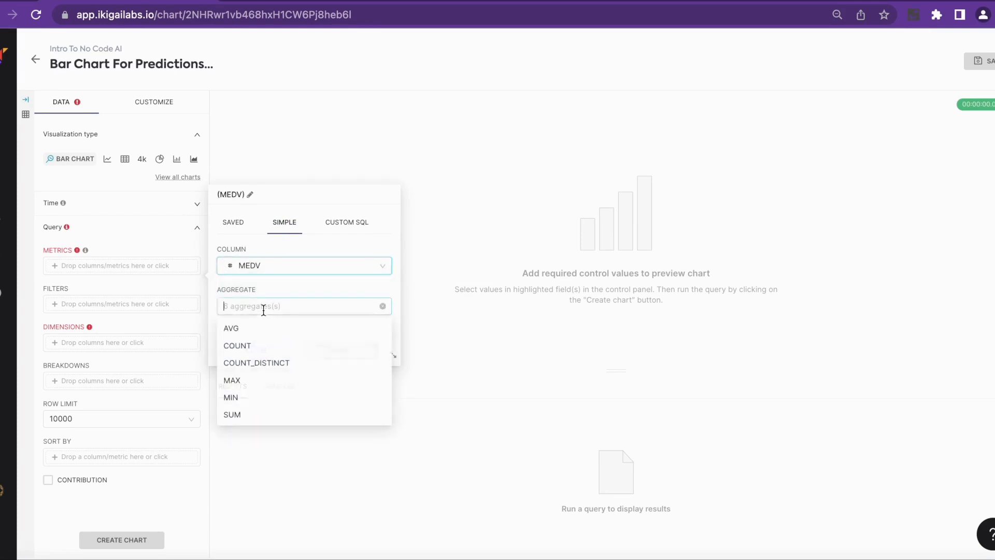
{"action": "left_click", "coordinate": [249, 415]}
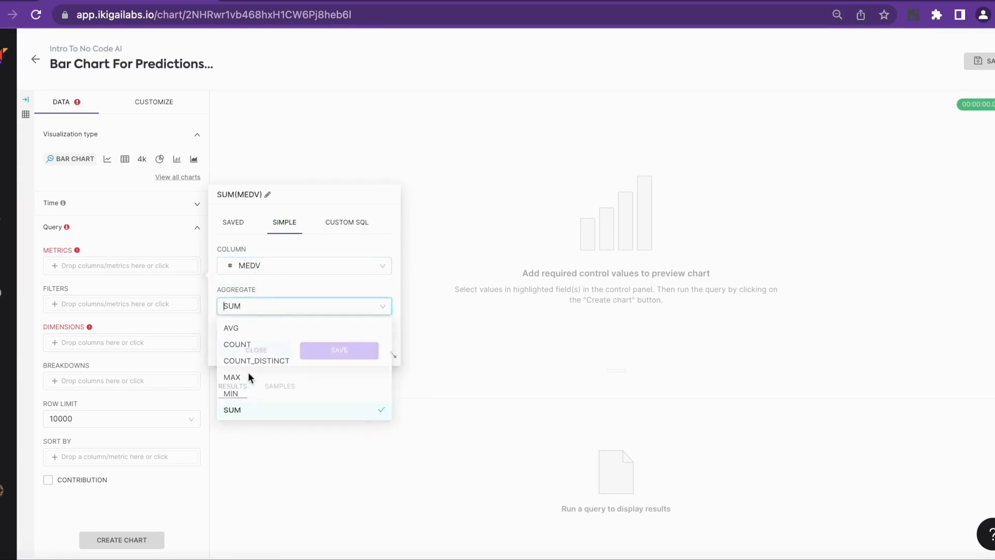
{"action": "left_click", "coordinate": [268, 196]}
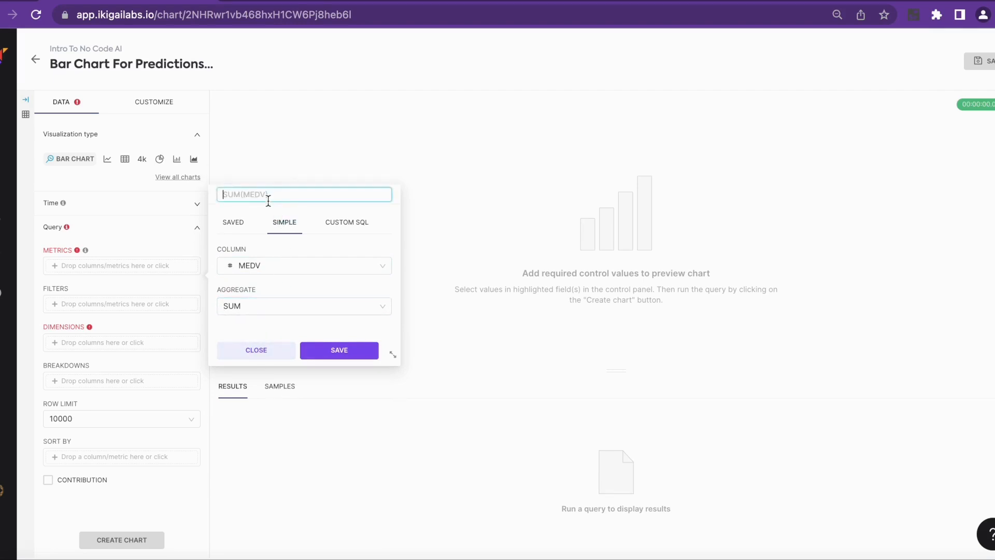
{"action": "type", "text": "Actual Prices"}
{"action": "left_click", "coordinate": [319, 349]}
Add a second simple metric with the SUM of the Predictions column, named "Predicted prices"
{"action": "left_click", "coordinate": [114, 287]}
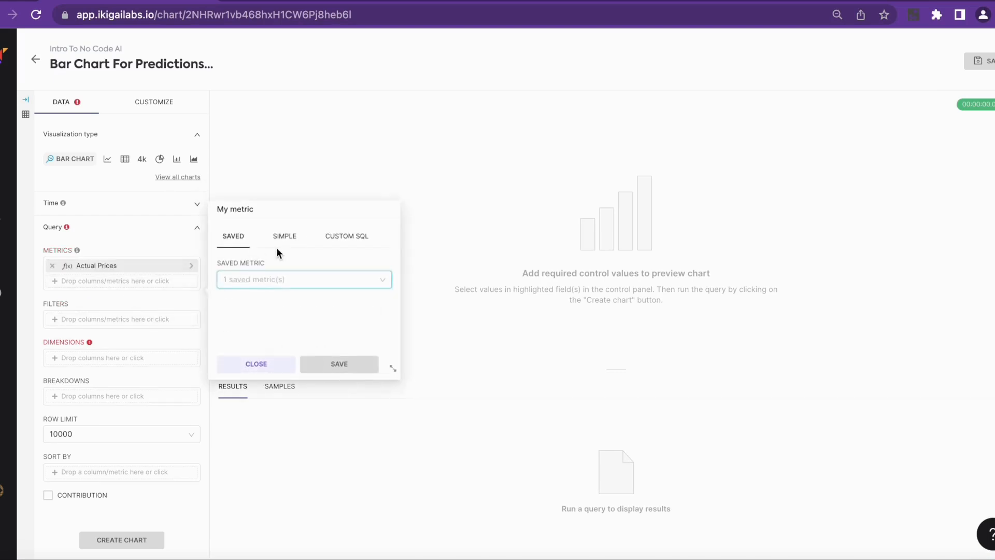
{"action": "left_click", "coordinate": [283, 240]}
{"action": "left_click", "coordinate": [276, 283]}
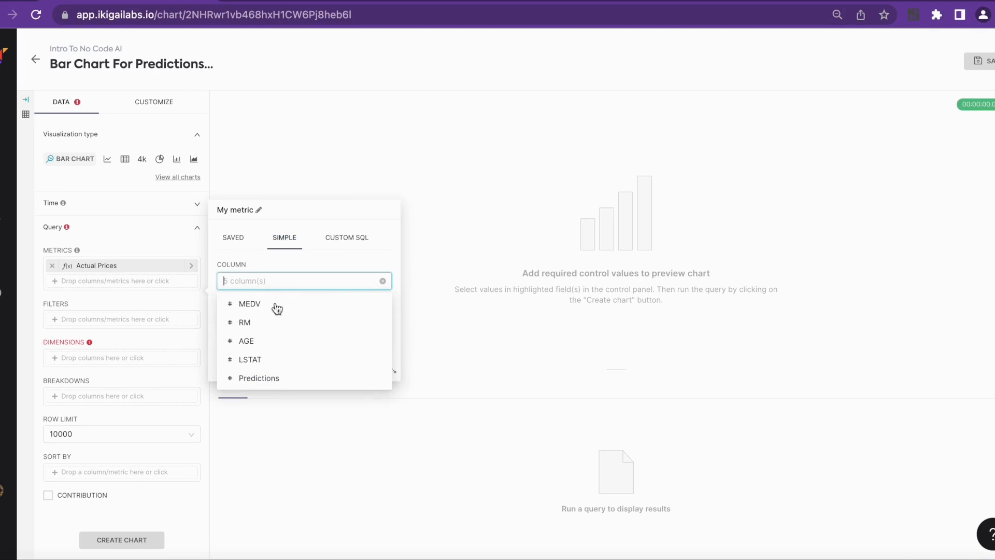
{"action": "left_click", "coordinate": [266, 378]}
{"action": "left_click", "coordinate": [258, 321]}
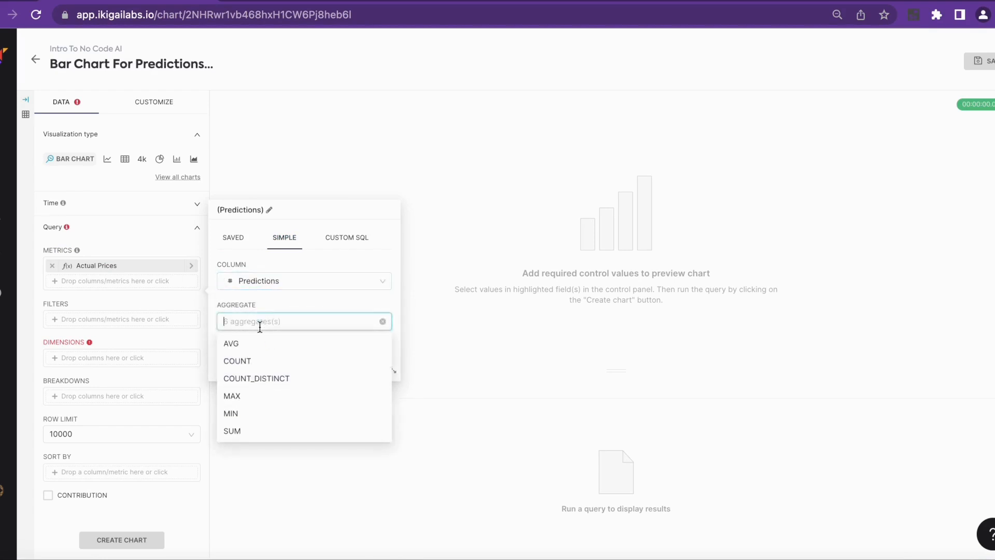
{"action": "left_click", "coordinate": [249, 429]}
{"action": "left_click", "coordinate": [288, 210]}
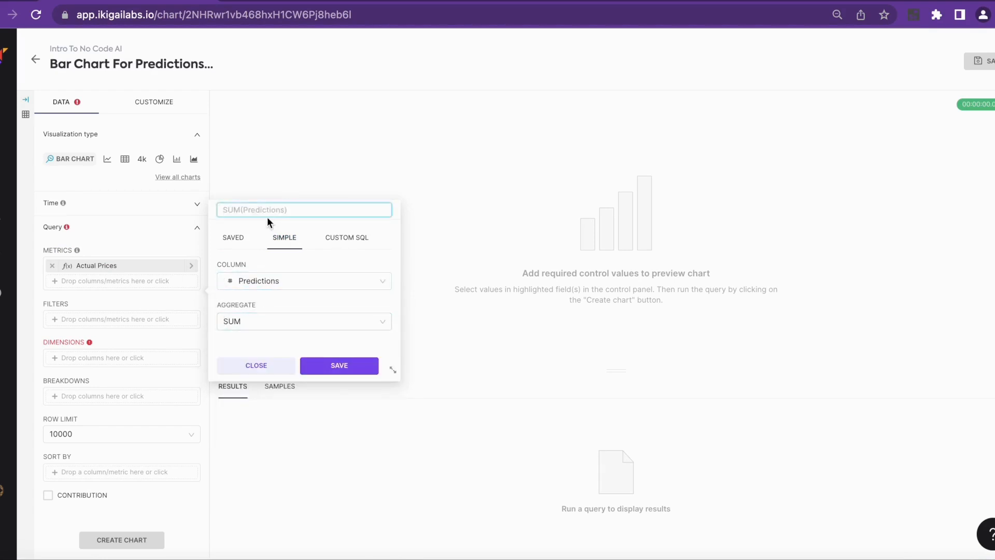
{"action": "type", "text": "Predicted prices"}
{"action": "left_click", "coordinate": [339, 365]}
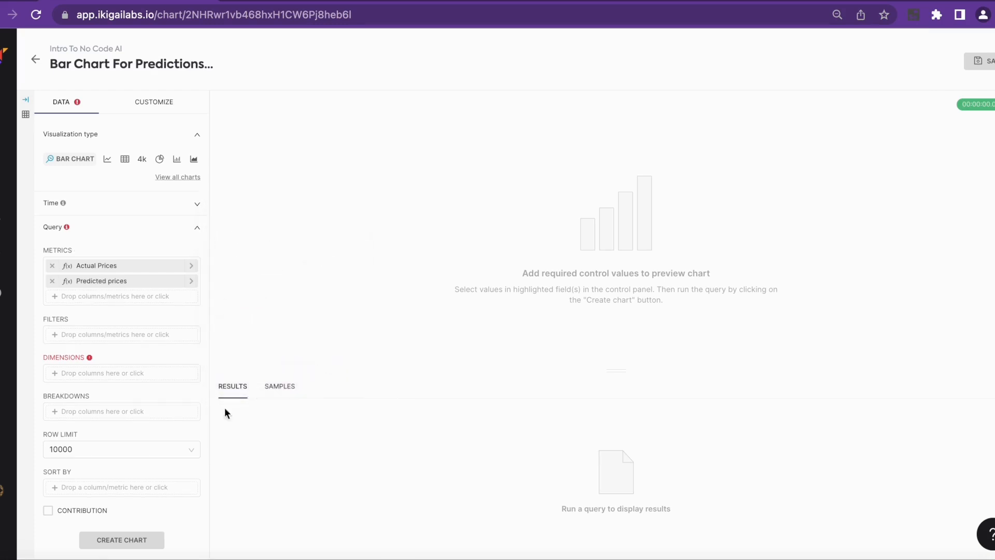
Add the LSTAT column as the chart's dimension and generate the chart
{"action": "left_click", "coordinate": [108, 374]}
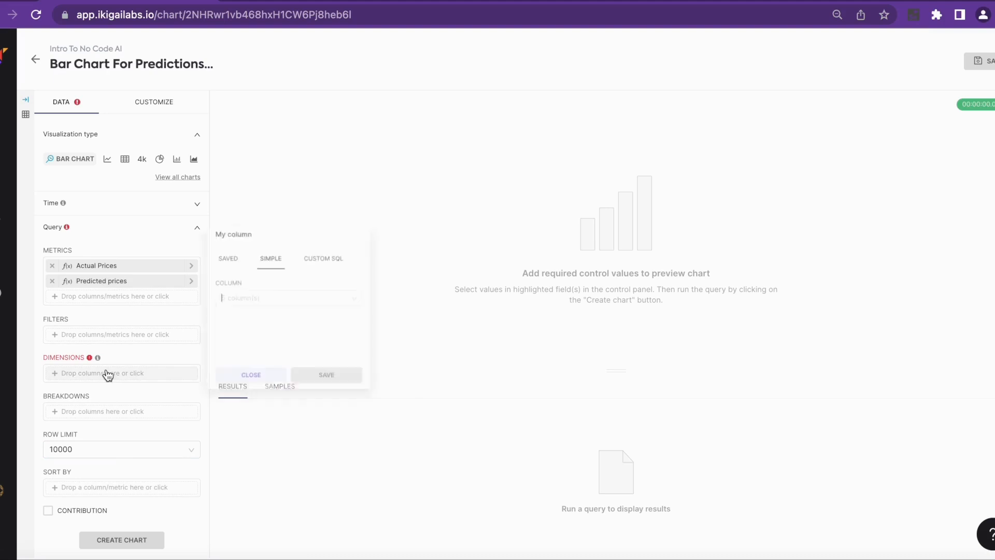
{"action": "left_click", "coordinate": [266, 290]}
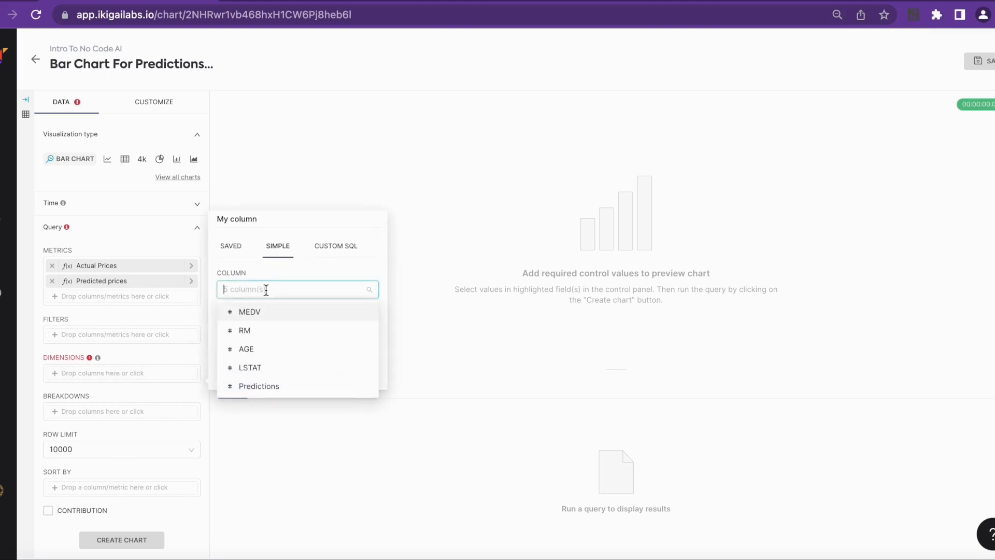
{"action": "left_click", "coordinate": [260, 369]}
{"action": "left_click", "coordinate": [306, 380]}
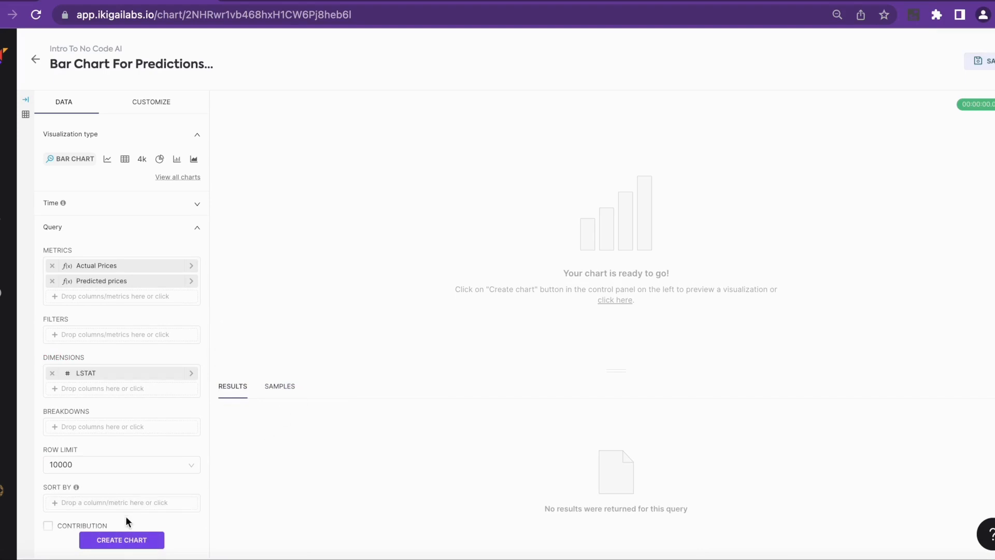
{"action": "left_click", "coordinate": [124, 539]}
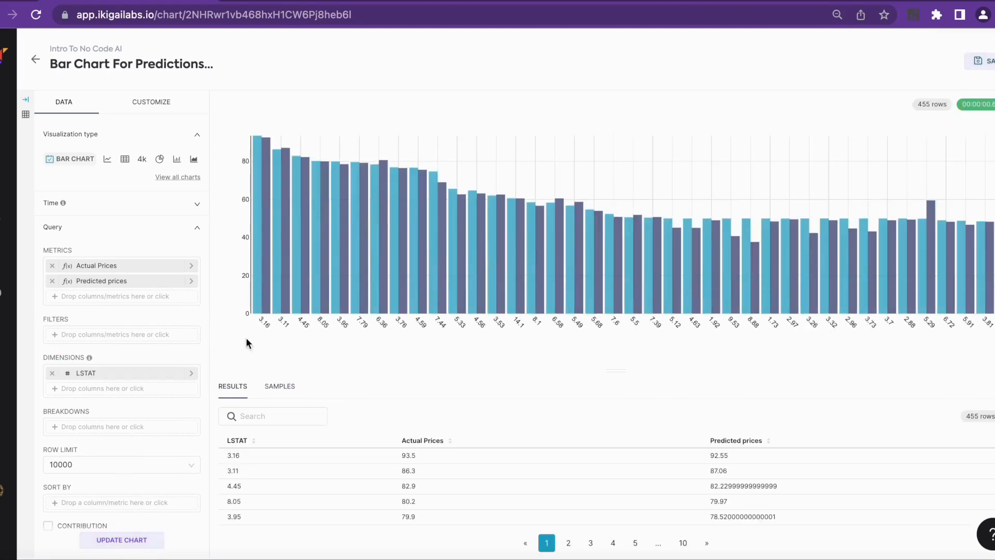
Sort the chart by the SUM of LSTAT with descending order turned off, and update the chart
{"action": "scroll", "coordinate": [50, 374], "scroll_direction": "down", "scroll_amount": 1}
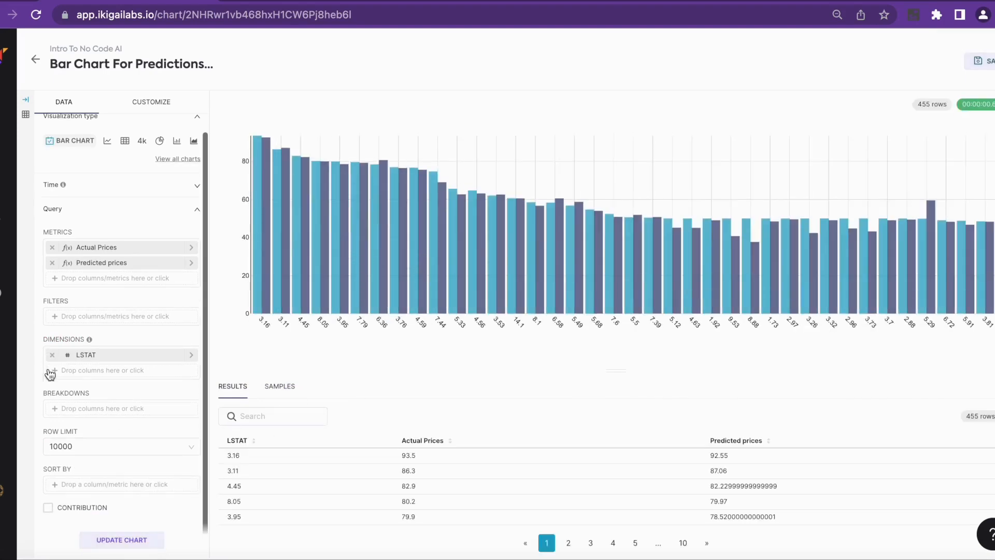
{"action": "left_click", "coordinate": [85, 487]}
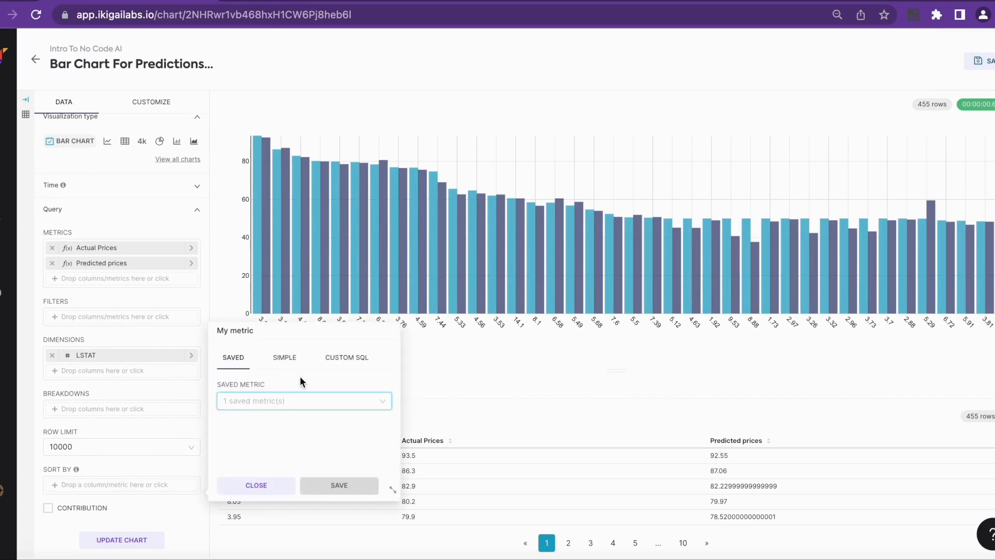
{"action": "left_click", "coordinate": [287, 360]}
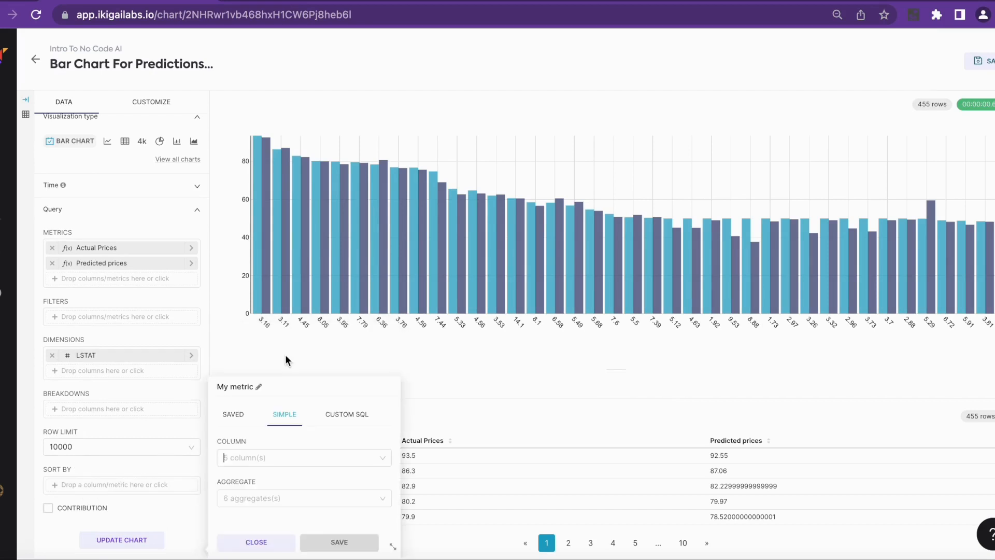
{"action": "left_click", "coordinate": [257, 458]}
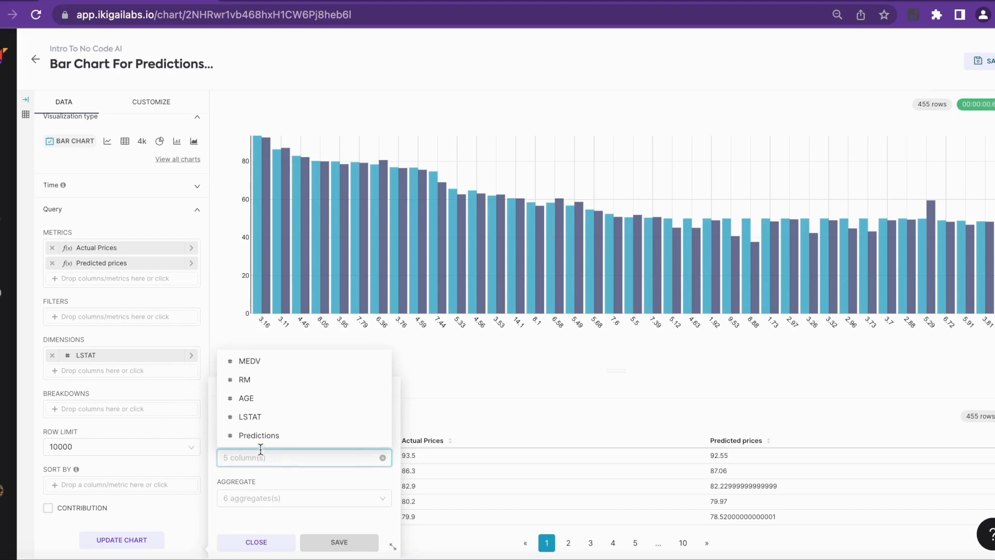
{"action": "left_click", "coordinate": [269, 417]}
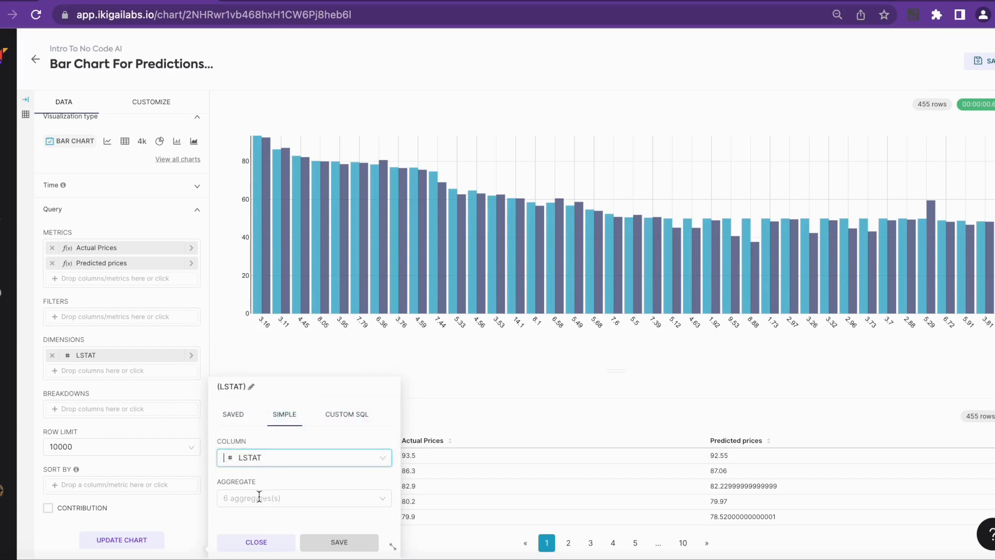
{"action": "left_click", "coordinate": [257, 498]}
{"action": "left_click", "coordinate": [251, 477]}
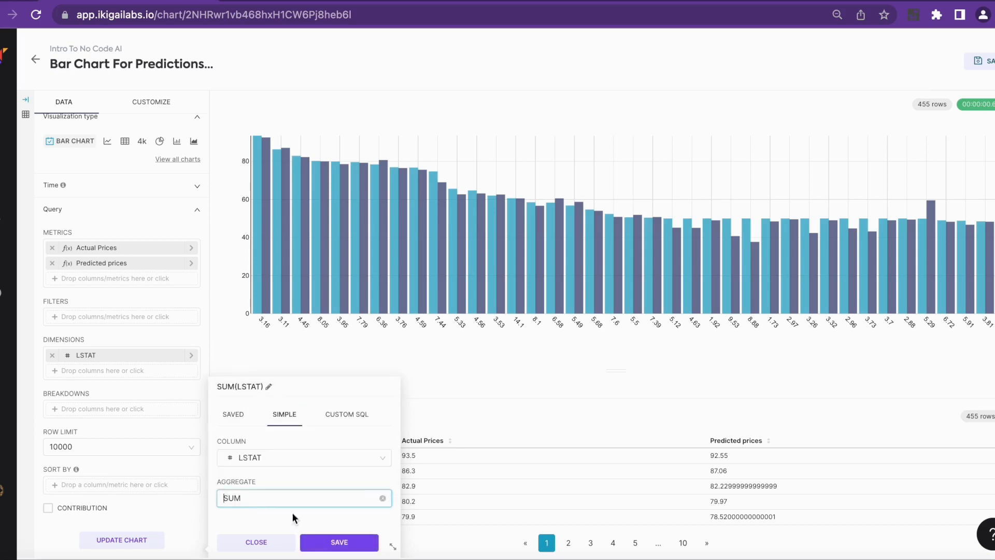
{"action": "left_click", "coordinate": [321, 542]}
{"action": "scroll", "coordinate": [160, 471], "scroll_direction": "down", "scroll_amount": 1}
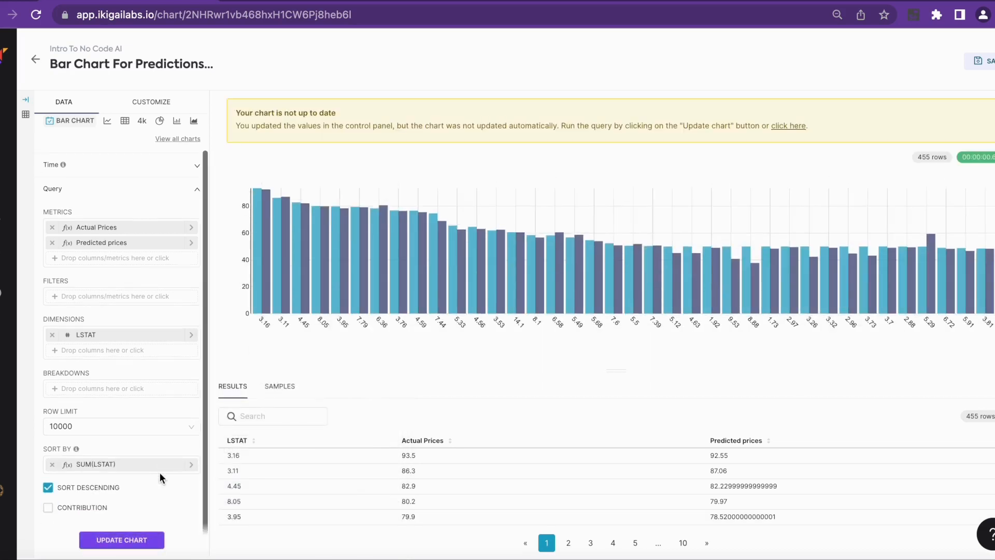
{"action": "left_click", "coordinate": [49, 488]}
{"action": "left_click", "coordinate": [122, 540]}
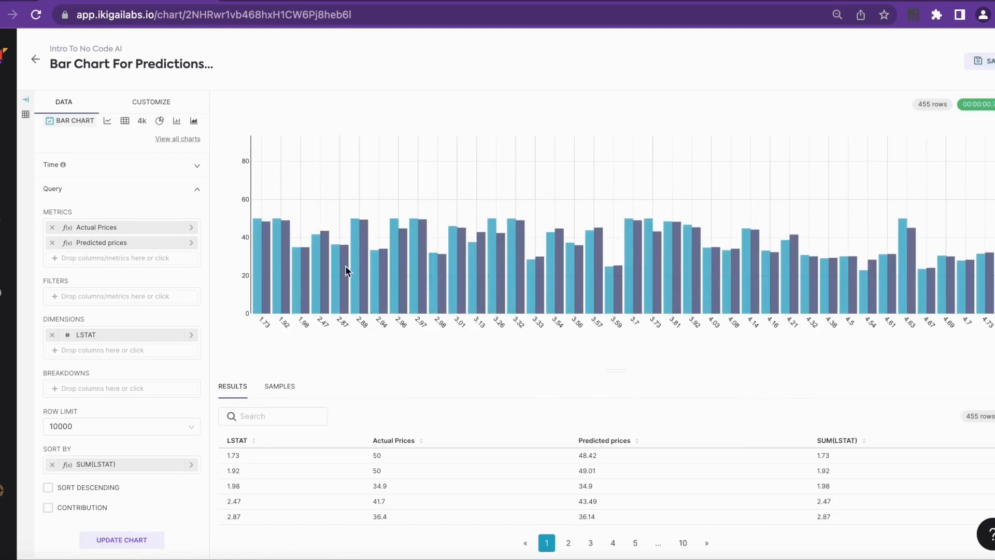
Change the chart's color scheme to the palette of graded blues, oranges, greens, purples and greys
{"action": "left_click", "coordinate": [146, 106]}
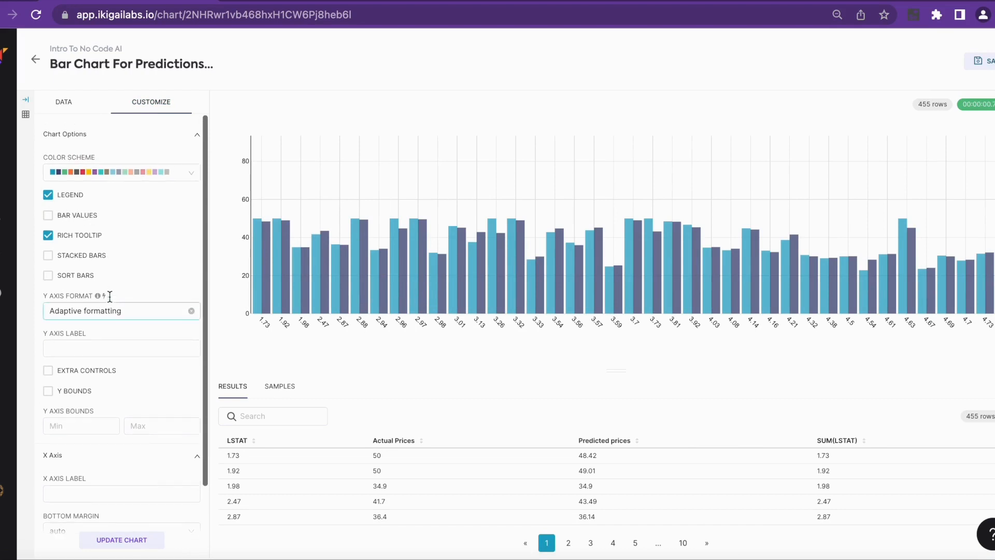
{"action": "left_click", "coordinate": [96, 172]}
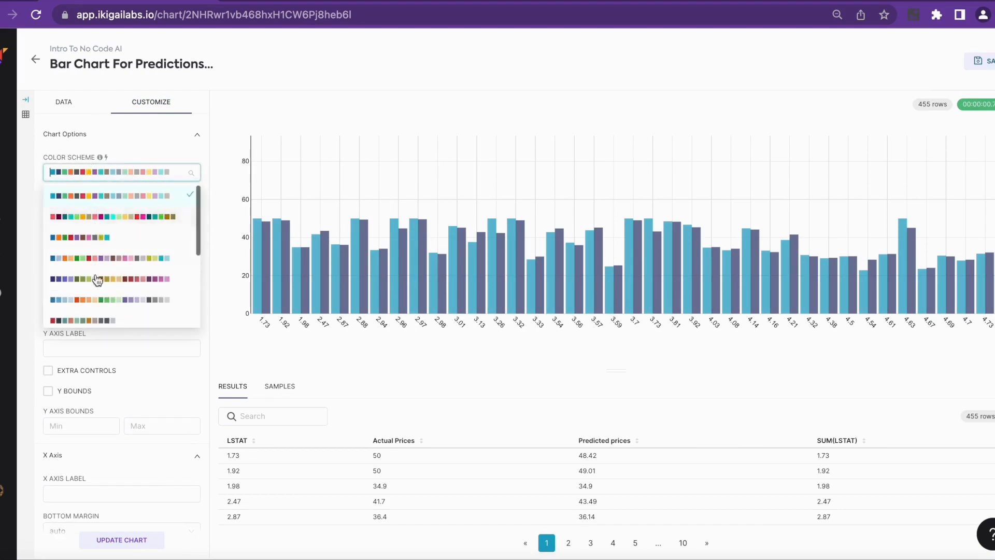
{"action": "scroll", "coordinate": [97, 279], "scroll_direction": "down", "scroll_amount": 2}
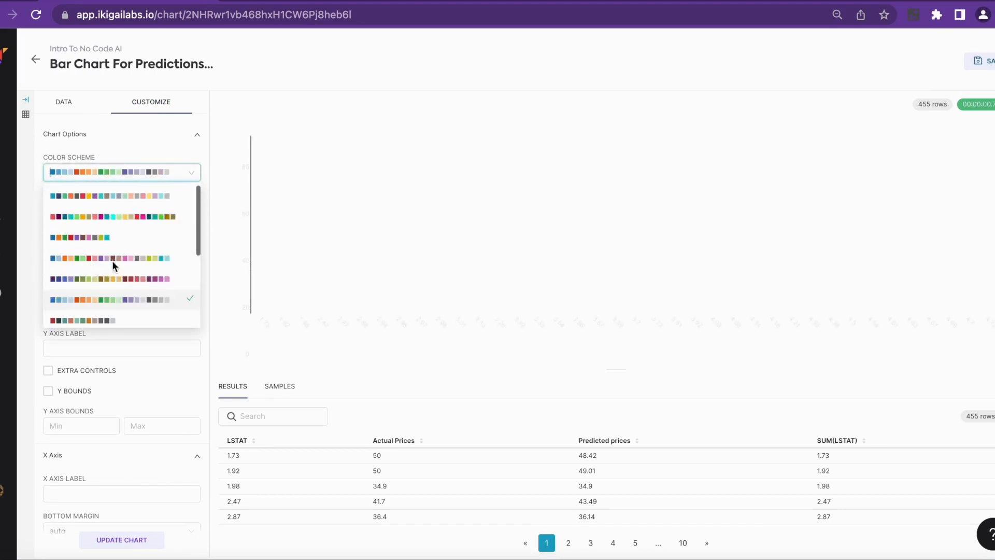
Label the chart's Y axis "Prices", keeping the current color scheme
{"action": "left_click", "coordinate": [112, 261]}
{"action": "scroll", "coordinate": [131, 347], "scroll_direction": "down", "scroll_amount": 1}
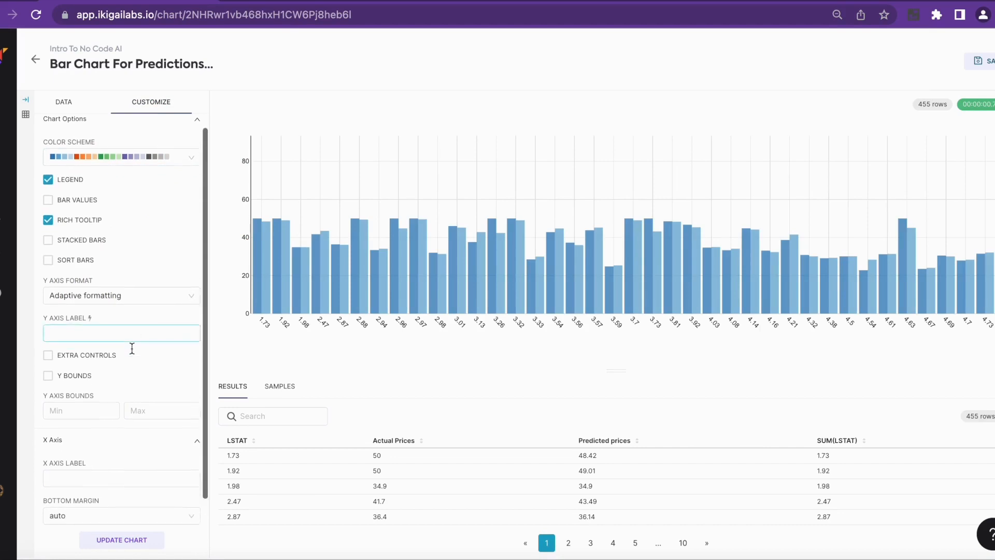
{"action": "left_click", "coordinate": [117, 327]}
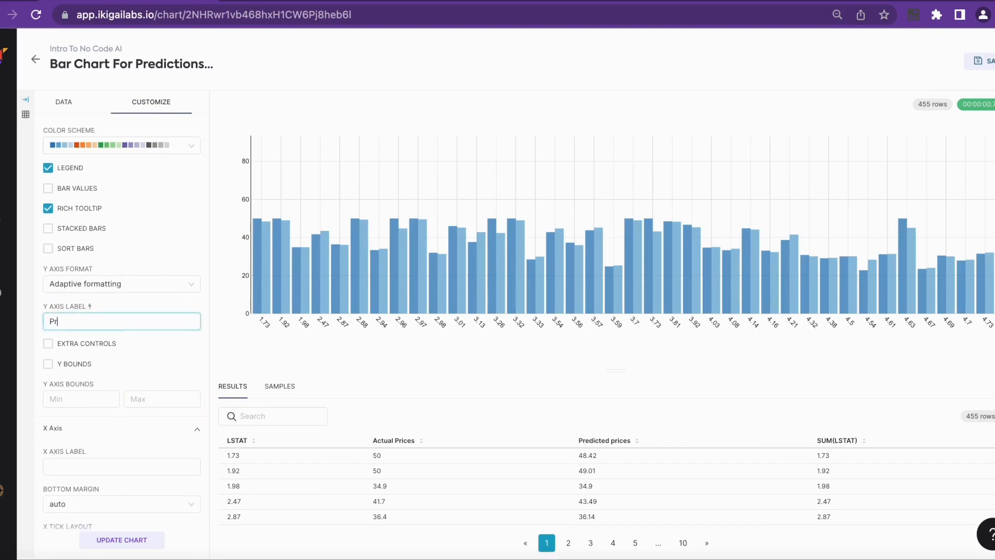
{"action": "scroll", "coordinate": [136, 443], "scroll_direction": "down", "scroll_amount": 2}
Label the chart's X axis "LSTAT"
{"action": "left_click", "coordinate": [114, 422]}
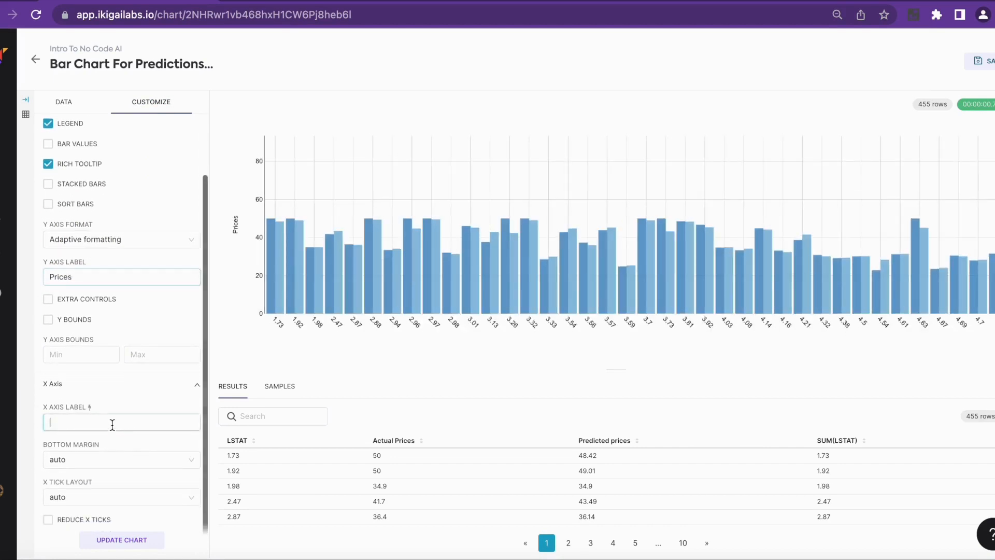
{"action": "type", "text": "Pri"}
{"action": "key", "text": "BackSpace"}
{"action": "key", "text": "BackSpace"}
{"action": "key", "text": "BackSpace"}
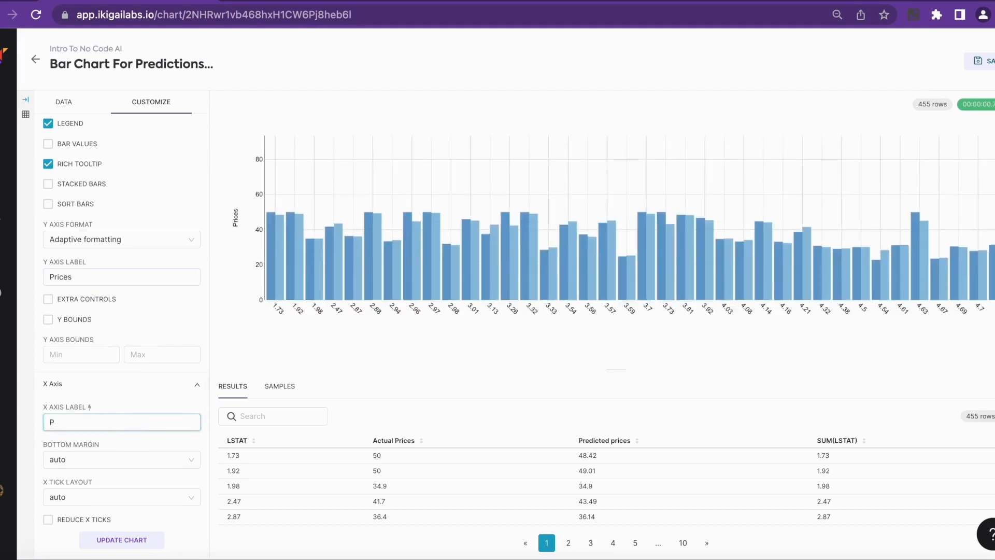
{"action": "type", "text": "LSTAT"}
Set the X tick layout to flat and save the updated chart under its existing name
{"action": "scroll", "coordinate": [102, 472], "scroll_direction": "down", "scroll_amount": 1}
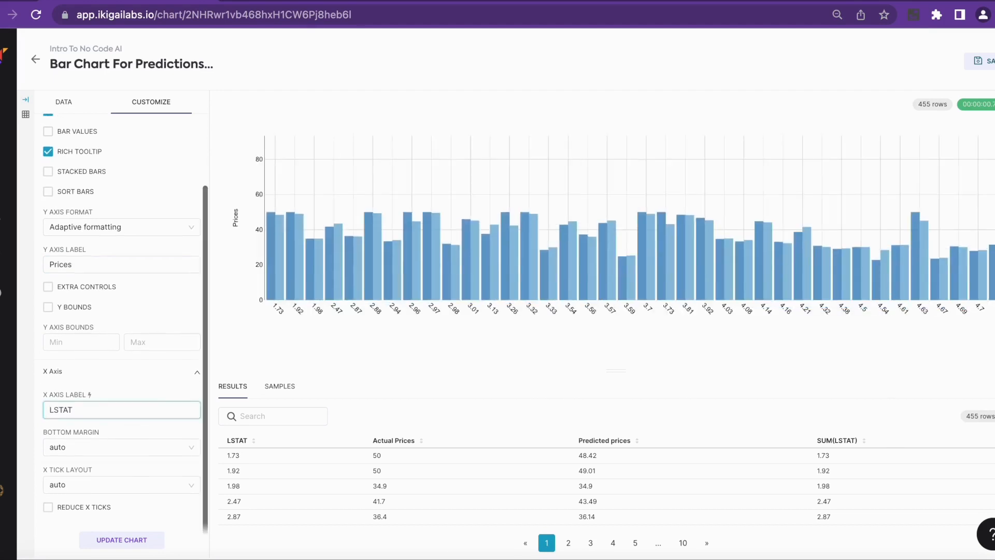
{"action": "left_click", "coordinate": [80, 485]}
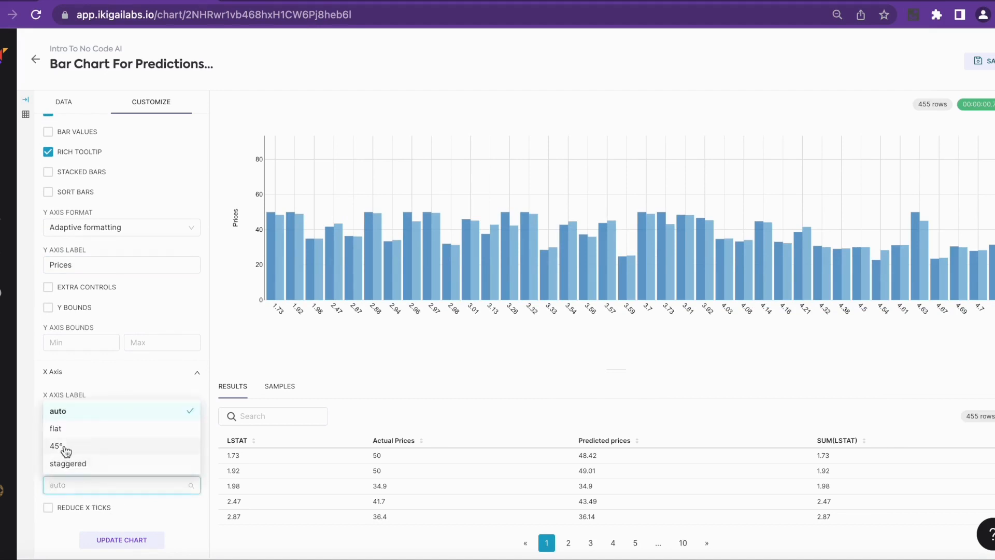
{"action": "left_click", "coordinate": [63, 432]}
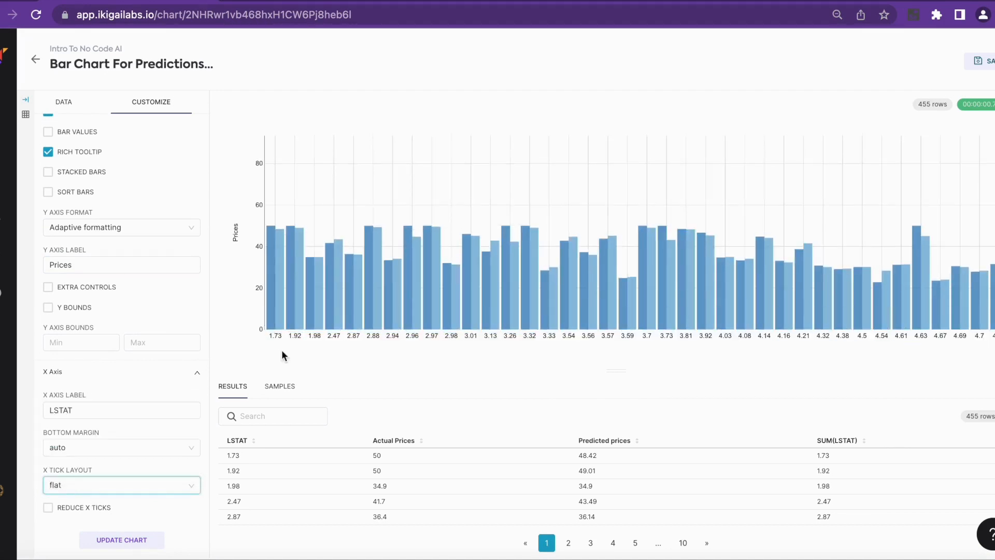
{"action": "left_click", "coordinate": [136, 541]}
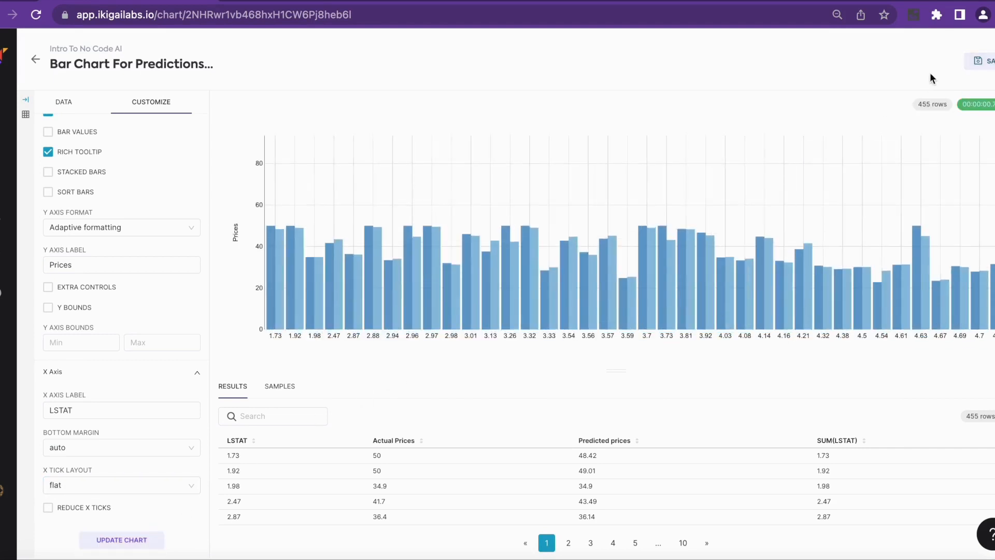
{"action": "left_click", "coordinate": [986, 70]}
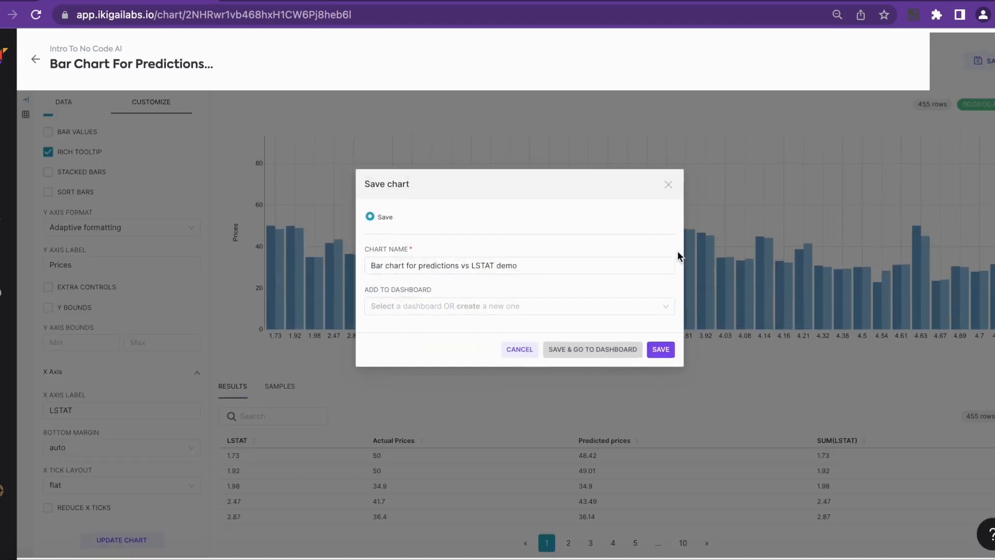
{"action": "left_click", "coordinate": [661, 351]}
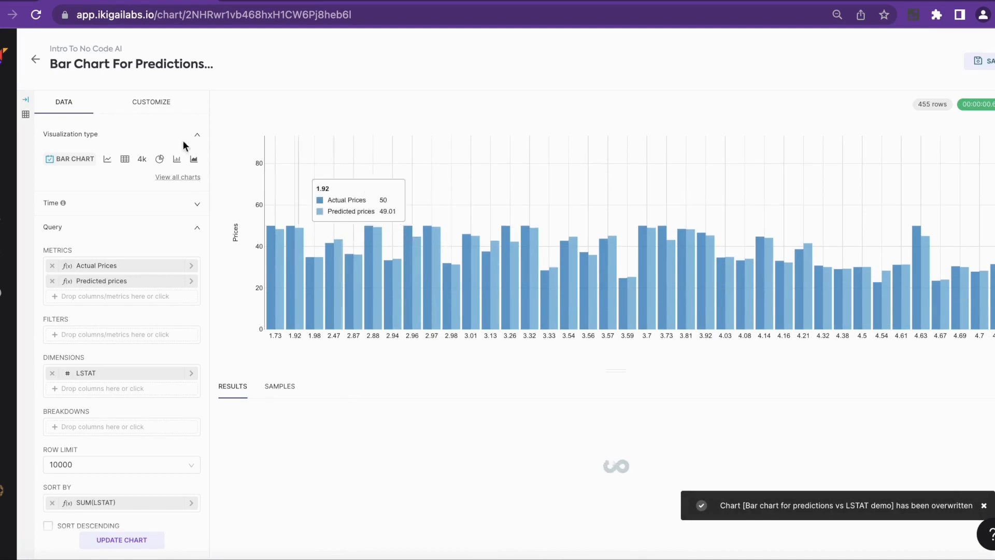
Open the project's Boston Housing Analysis Demo dashboard and show its "2. Price Predictions" page with the resource sidebar collapsed
{"action": "left_click", "coordinate": [42, 61]}
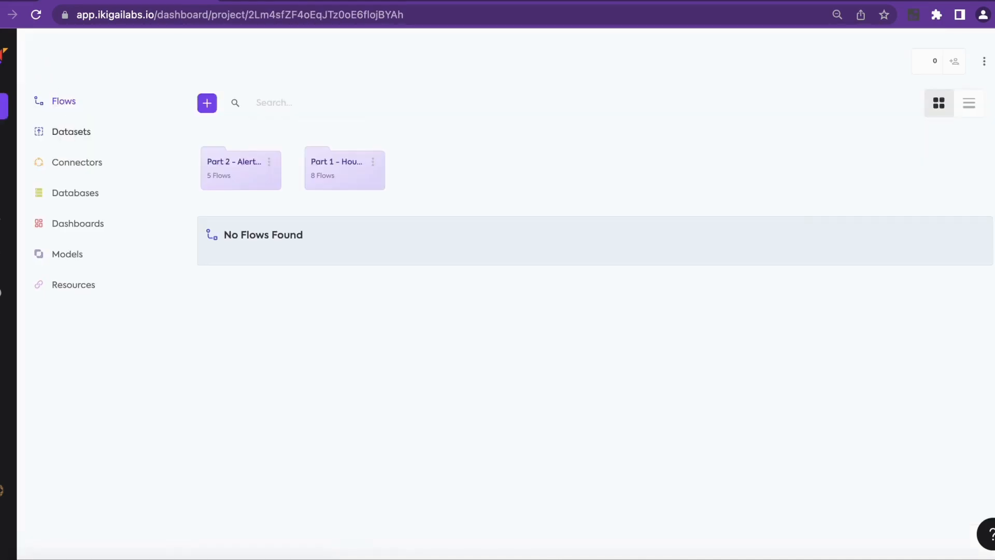
{"action": "left_click", "coordinate": [74, 224]}
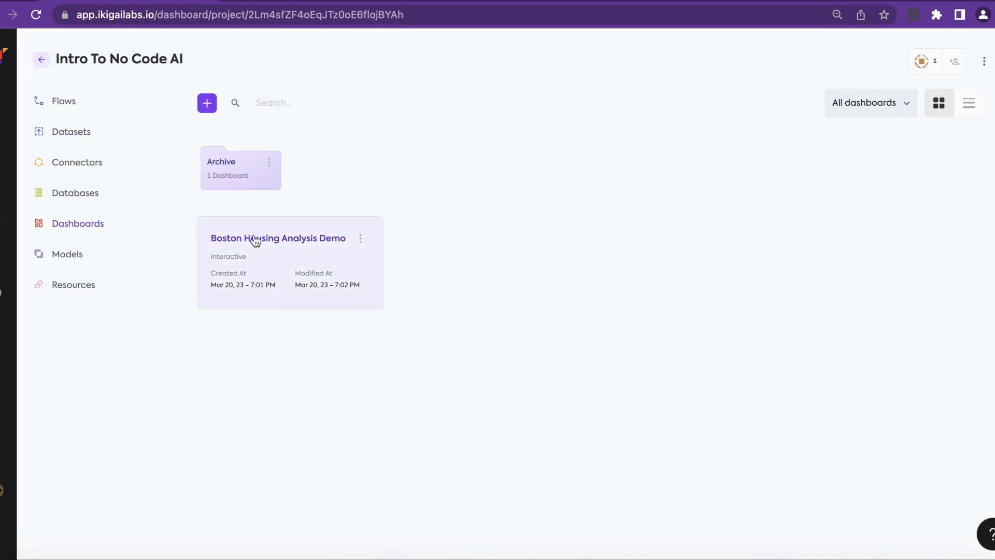
{"action": "left_click", "coordinate": [255, 241]}
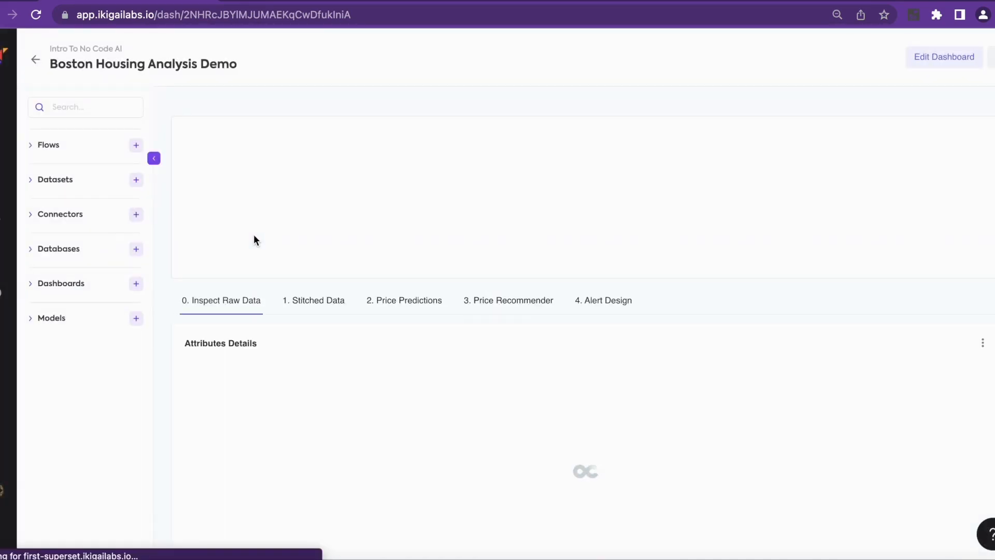
{"action": "left_click", "coordinate": [154, 158]}
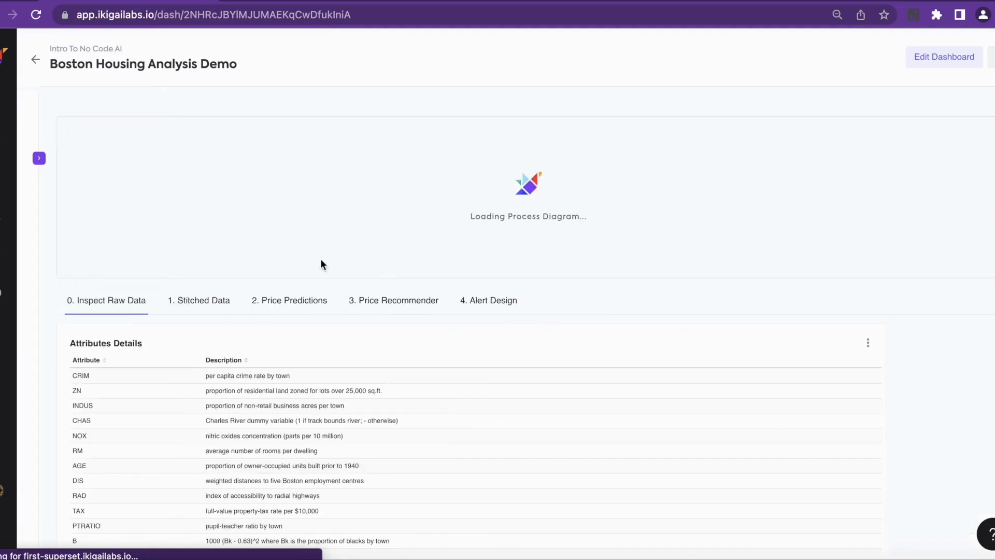
{"action": "left_click", "coordinate": [280, 302]}
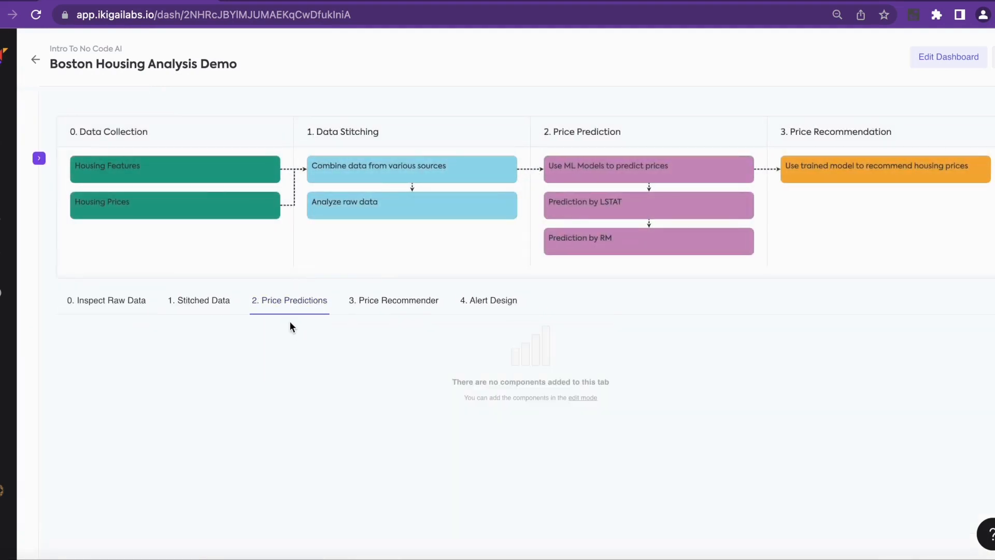
Edit the dashboard and add the "Bar chart for predictions vs LSTAT demo" chart to the empty Price Predictions page
{"action": "left_click", "coordinate": [938, 59]}
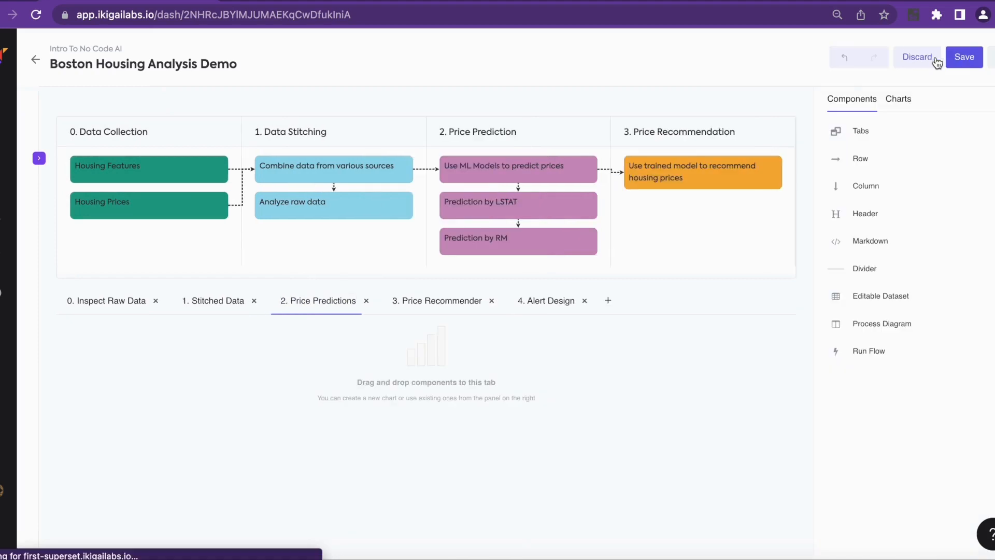
{"action": "left_click", "coordinate": [902, 99]}
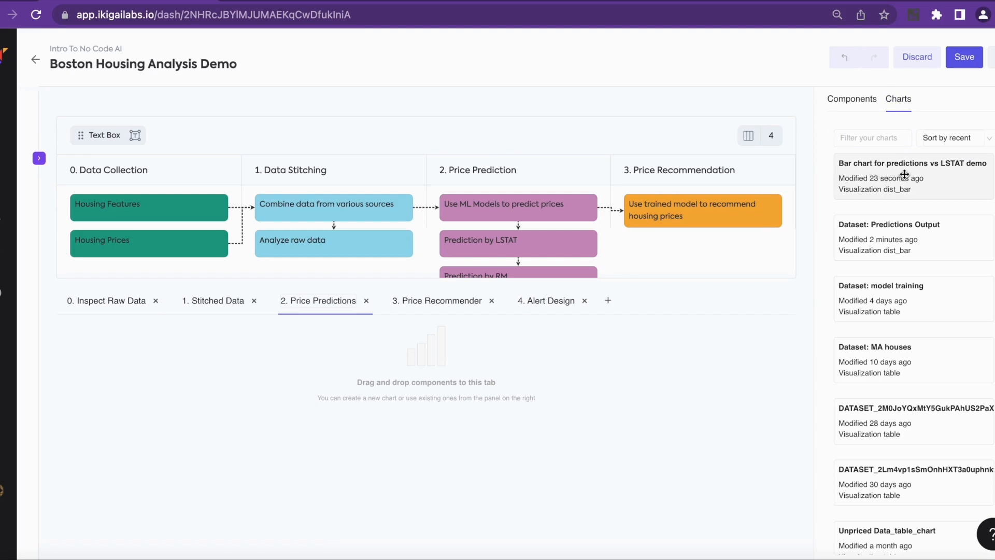
{"action": "left_click_drag", "start_coordinate": [905, 175], "coordinate": [361, 298]}
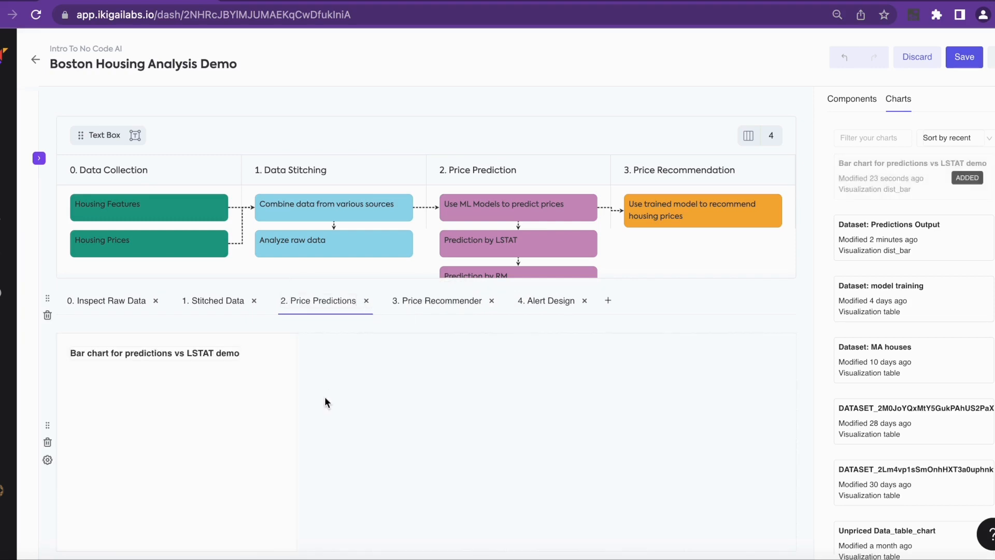
Enlarge the bar chart to the full width of the dashboard and a greater height, and save the dashboard
{"action": "scroll", "coordinate": [324, 396], "scroll_direction": "down", "scroll_amount": 1}
{"action": "left_click_drag", "start_coordinate": [296, 373], "coordinate": [779, 387]}
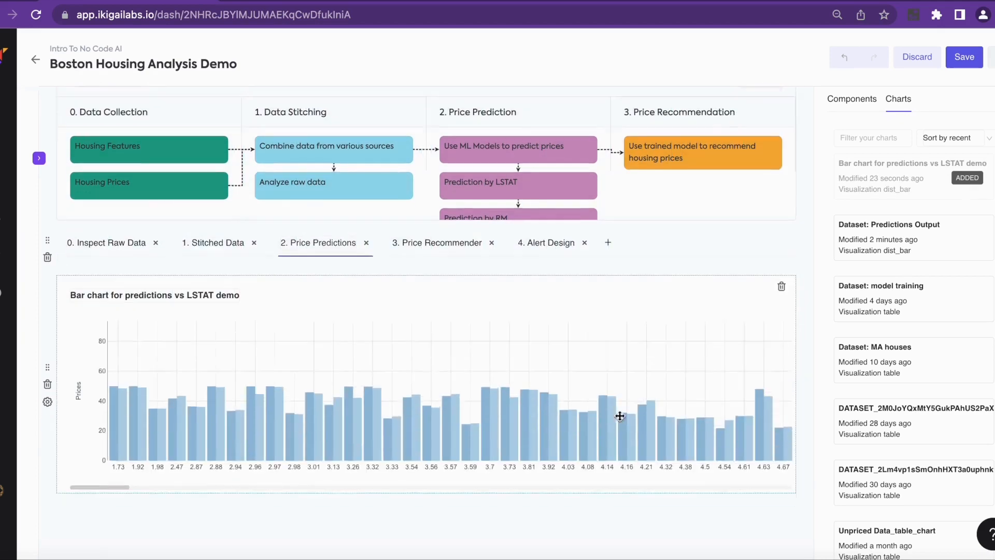
{"action": "scroll", "coordinate": [570, 425], "scroll_direction": "down", "scroll_amount": 2}
{"action": "left_click_drag", "start_coordinate": [466, 451], "coordinate": [466, 506]}
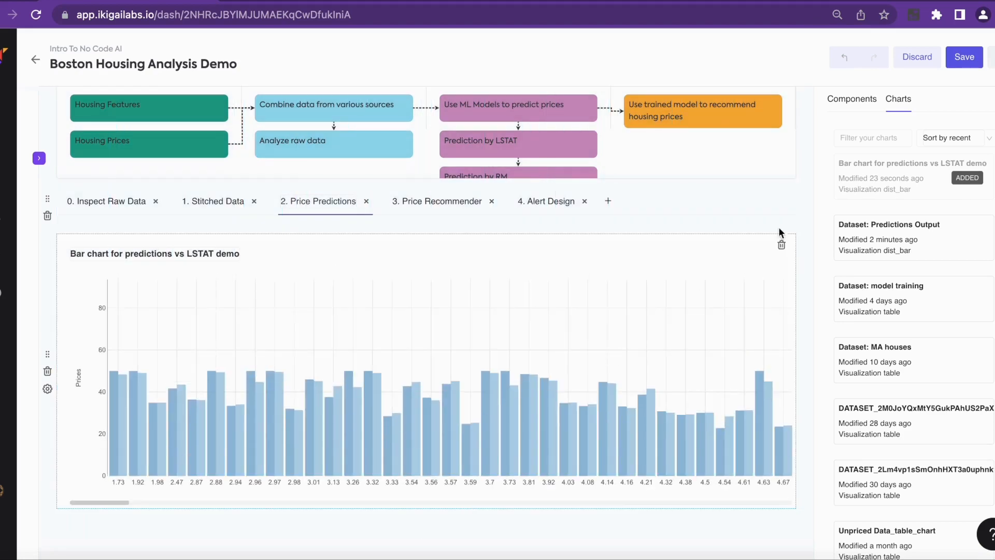
{"action": "left_click", "coordinate": [964, 60]}
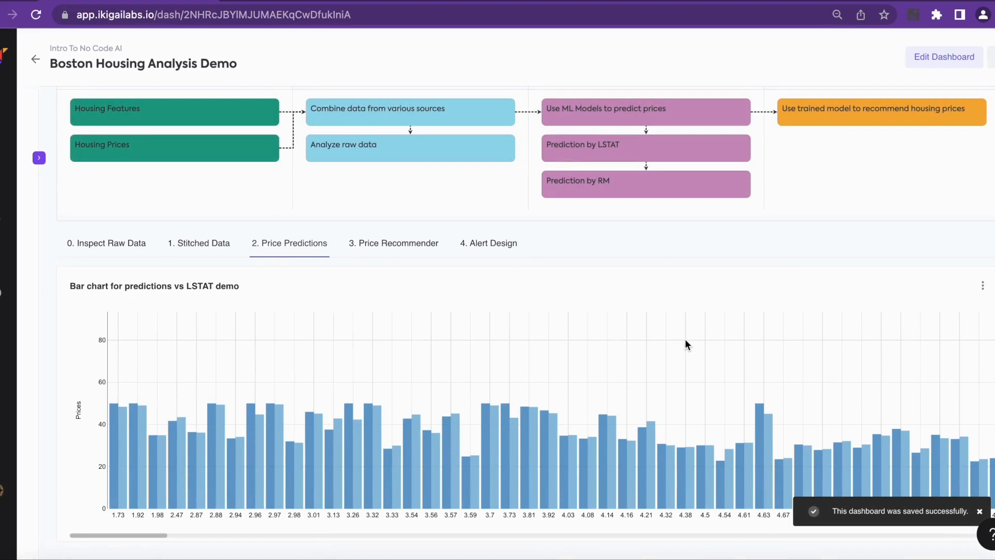
Examine the actual and predicted prices across the higher LSTAT values in the dashboard's bar chart
{"action": "scroll", "coordinate": [703, 402], "scroll_direction": "right", "scroll_amount": 2}
{"action": "scroll", "coordinate": [704, 405], "scroll_direction": "right", "scroll_amount": 10}
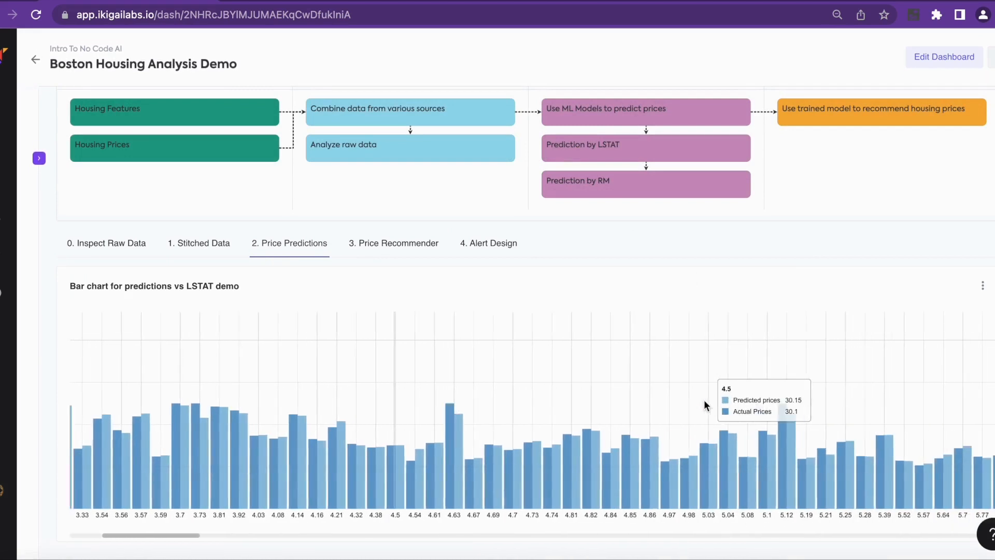
{"action": "scroll", "coordinate": [704, 402], "scroll_direction": "right", "scroll_amount": 5}
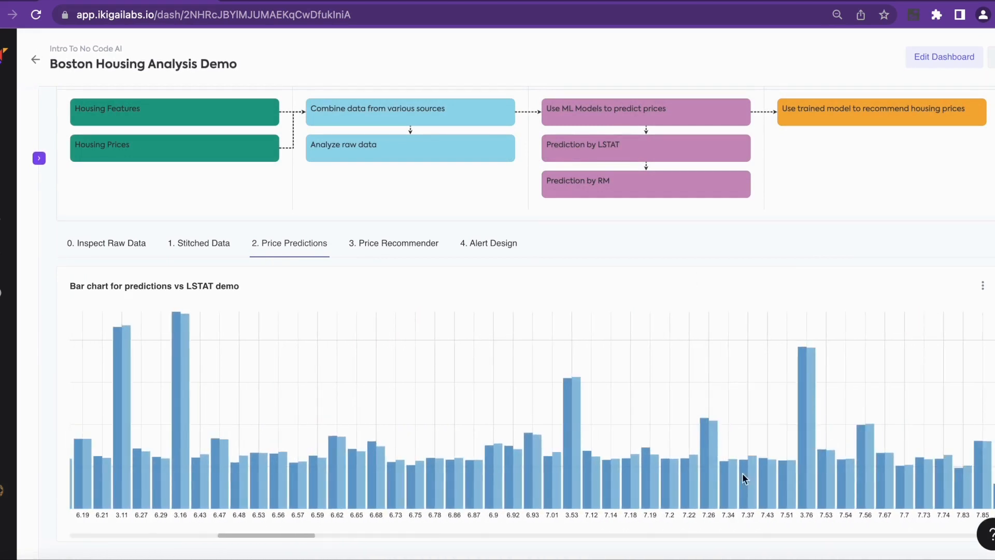
{"action": "mouse_move", "coordinate": [693, 483]}
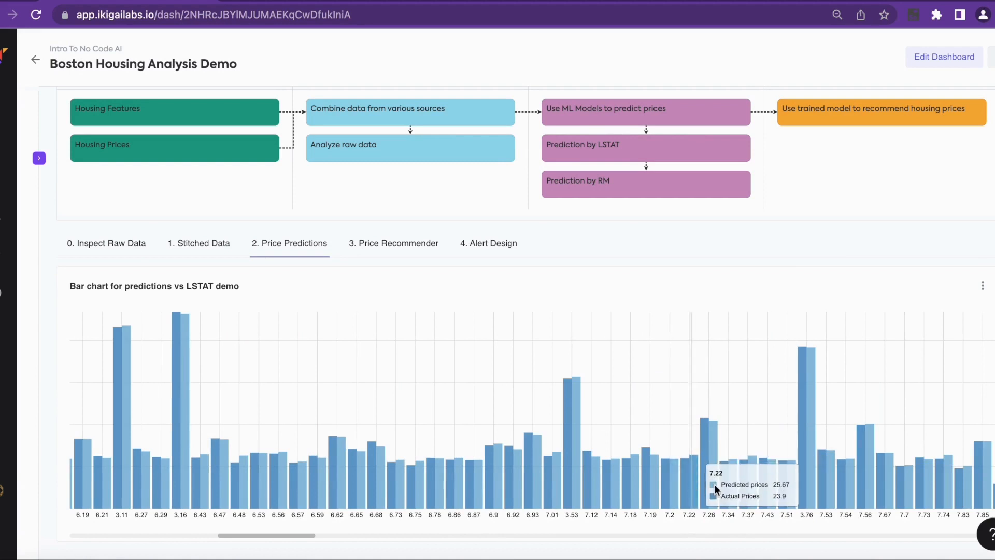
{"action": "scroll", "coordinate": [726, 484], "scroll_direction": "right", "scroll_amount": 5}
{"action": "scroll", "coordinate": [725, 484], "scroll_direction": "right", "scroll_amount": 5}
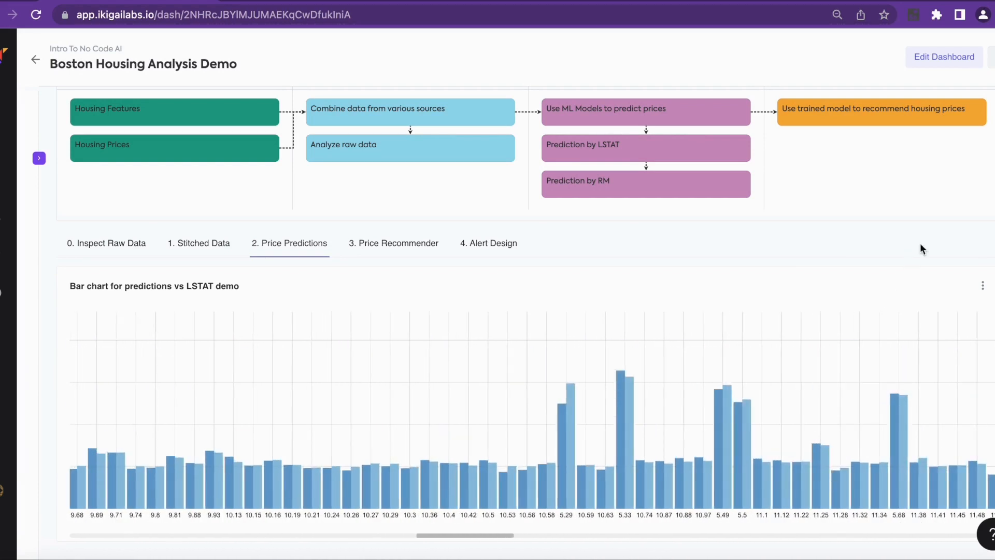